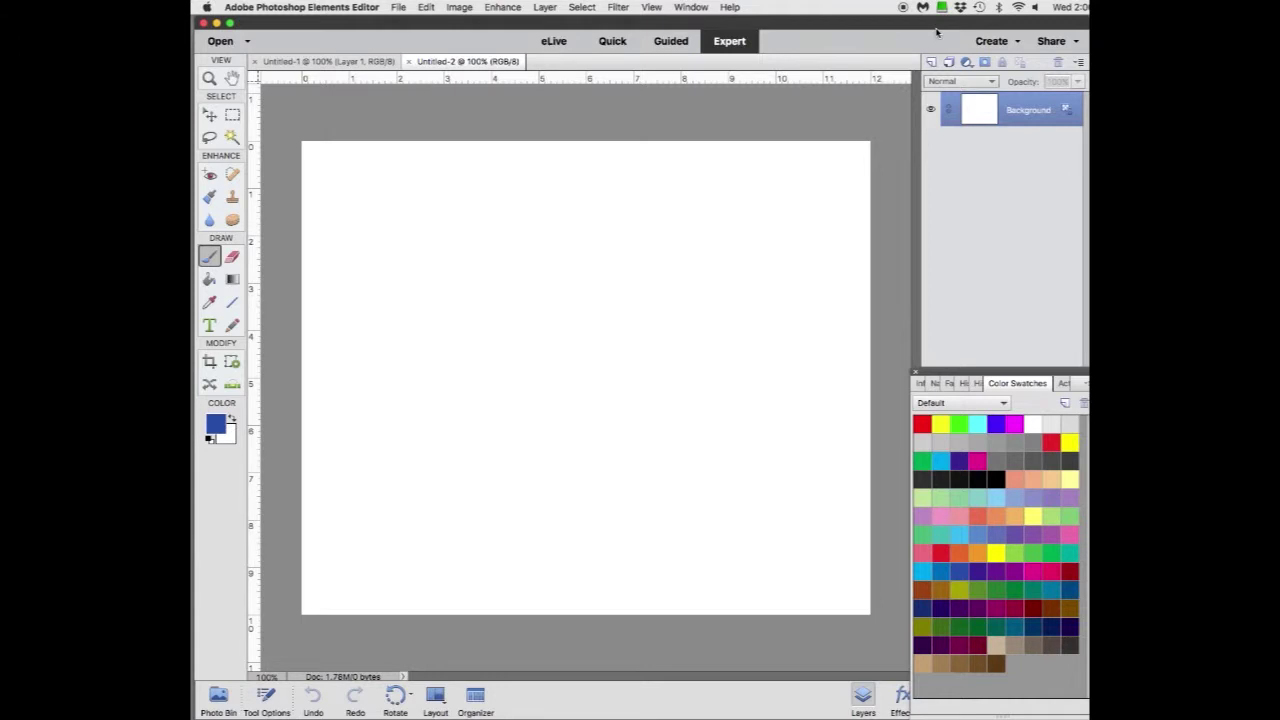
- Add a new layer and draw seven roughly horizontal floor lines in Pastel Cyan Blue across the lower part of the canvas
{"action": "left_click", "coordinate": [931, 62]}
{"action": "left_click", "coordinate": [1002, 496]}
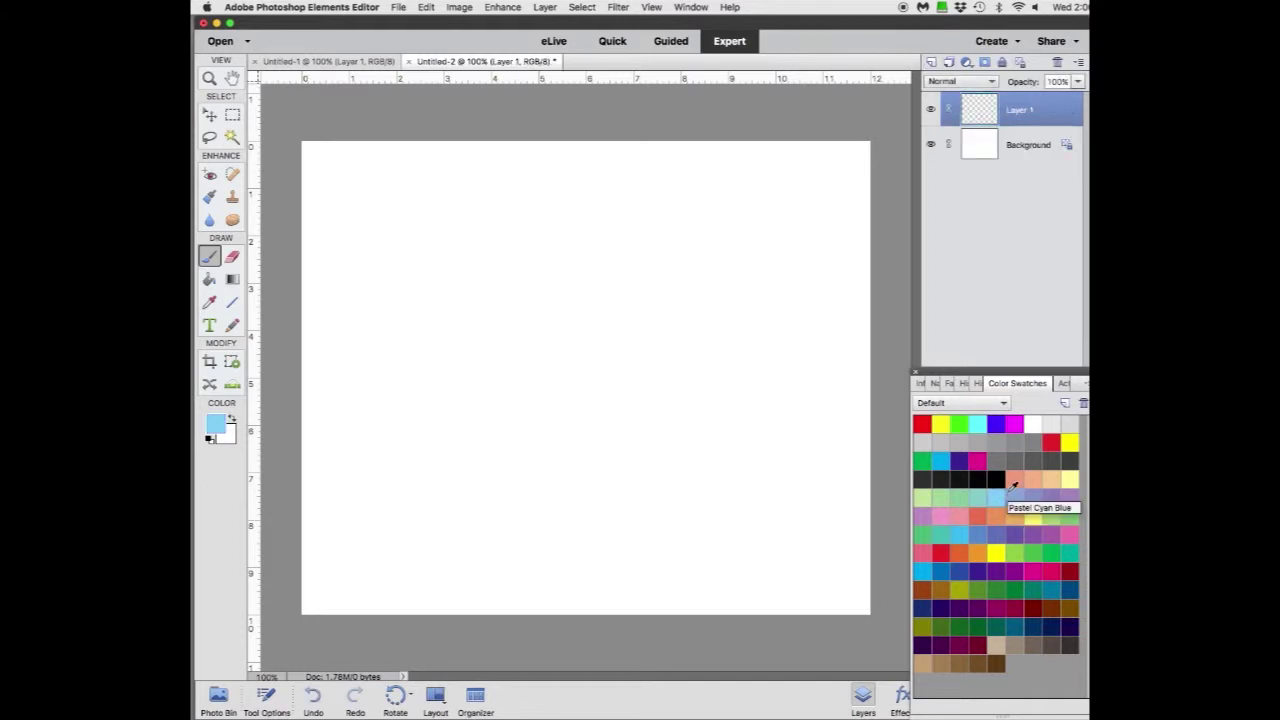
{"action": "left_click_drag", "start_coordinate": [306, 524], "coordinate": [855, 537]}
{"action": "left_click_drag", "start_coordinate": [320, 503], "coordinate": [648, 492]}
{"action": "left_click_drag", "start_coordinate": [769, 494], "coordinate": [868, 498]}
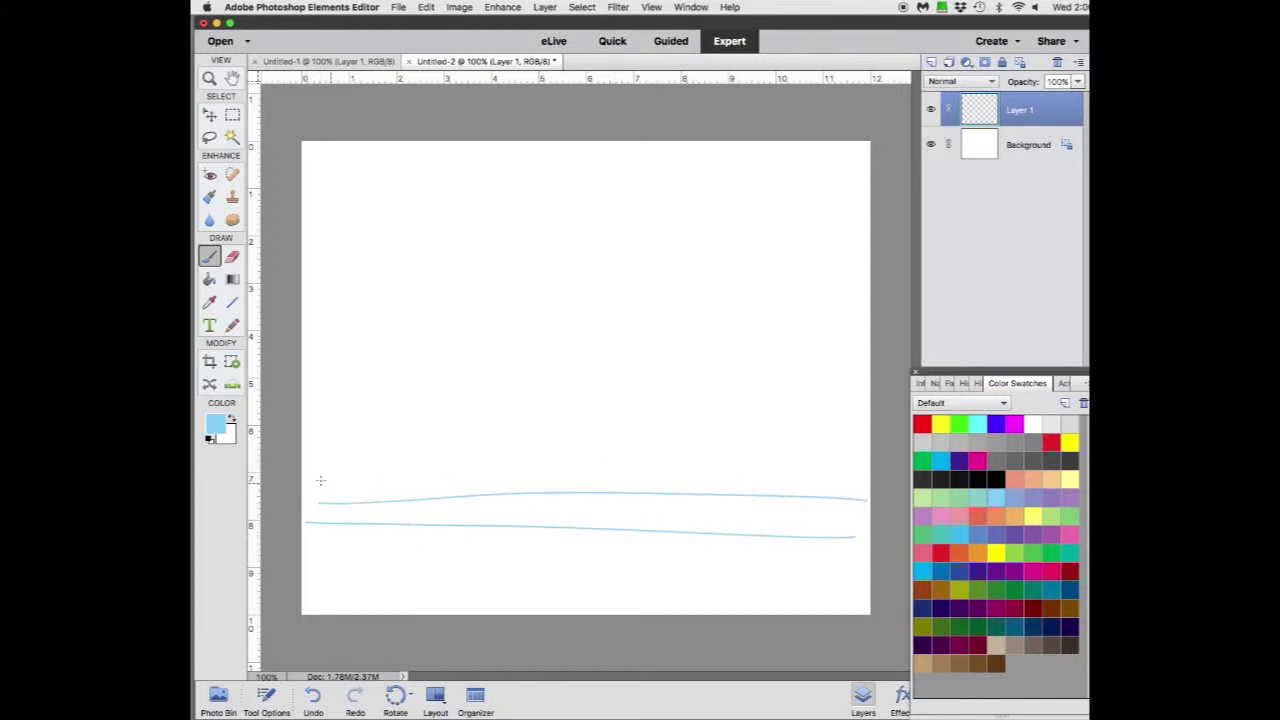
{"action": "left_click_drag", "start_coordinate": [320, 474], "coordinate": [860, 477]}
{"action": "left_click_drag", "start_coordinate": [325, 514], "coordinate": [862, 513]}
{"action": "left_click_drag", "start_coordinate": [322, 544], "coordinate": [870, 545]}
{"action": "left_click_drag", "start_coordinate": [679, 556], "coordinate": [870, 562]}
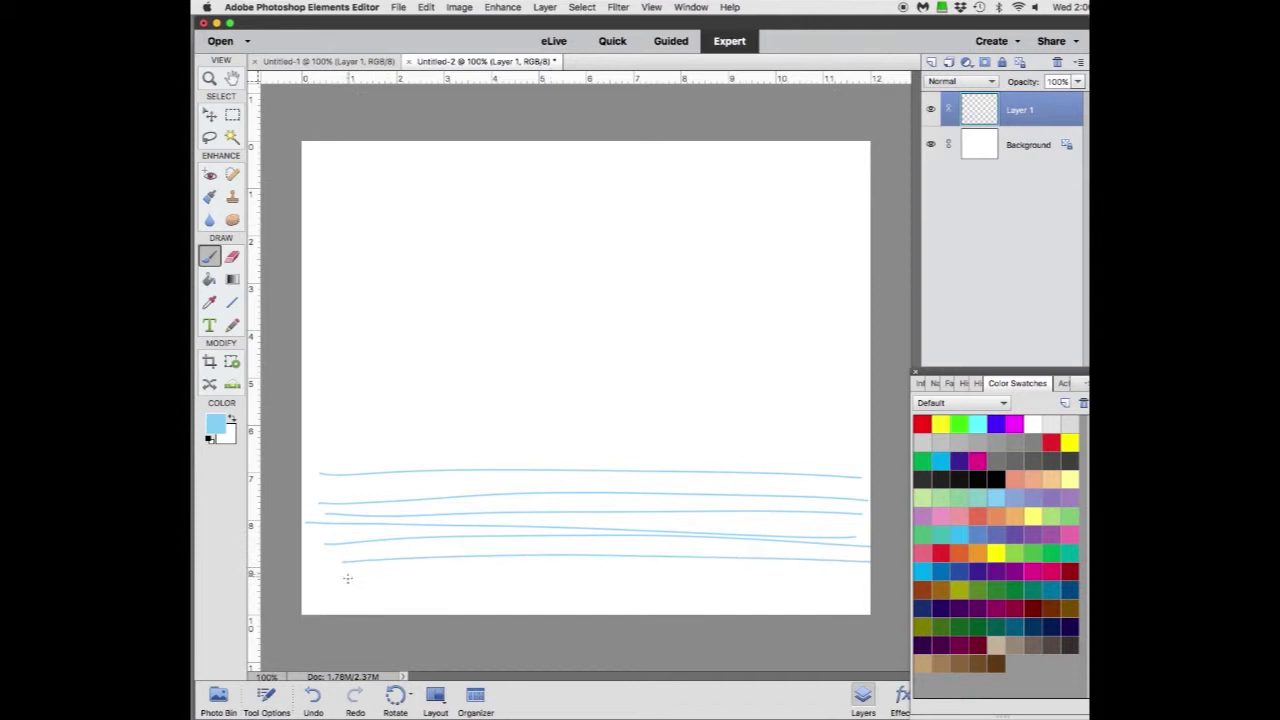
{"action": "left_click_drag", "start_coordinate": [364, 578], "coordinate": [858, 577]}
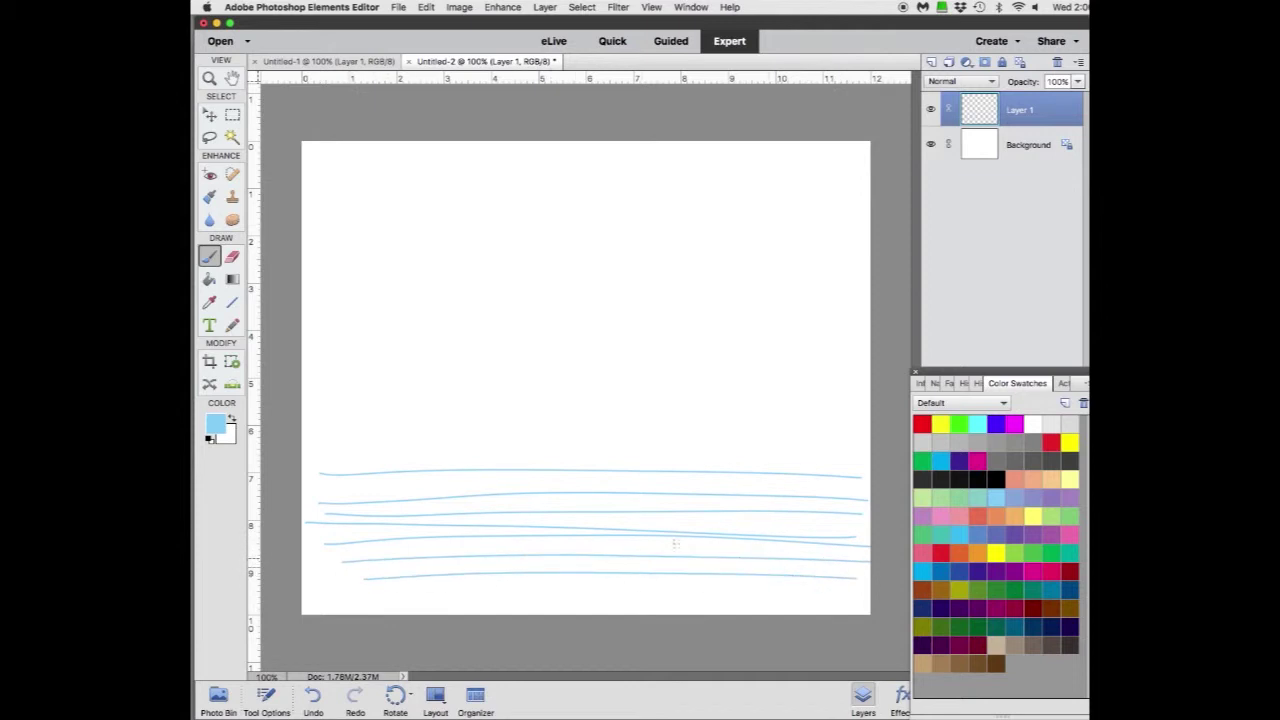
- On another new layer, sketch the cartoon boy's round head with guidelines, smiling face and both ears above the floor lines
{"action": "left_click", "coordinate": [931, 62]}
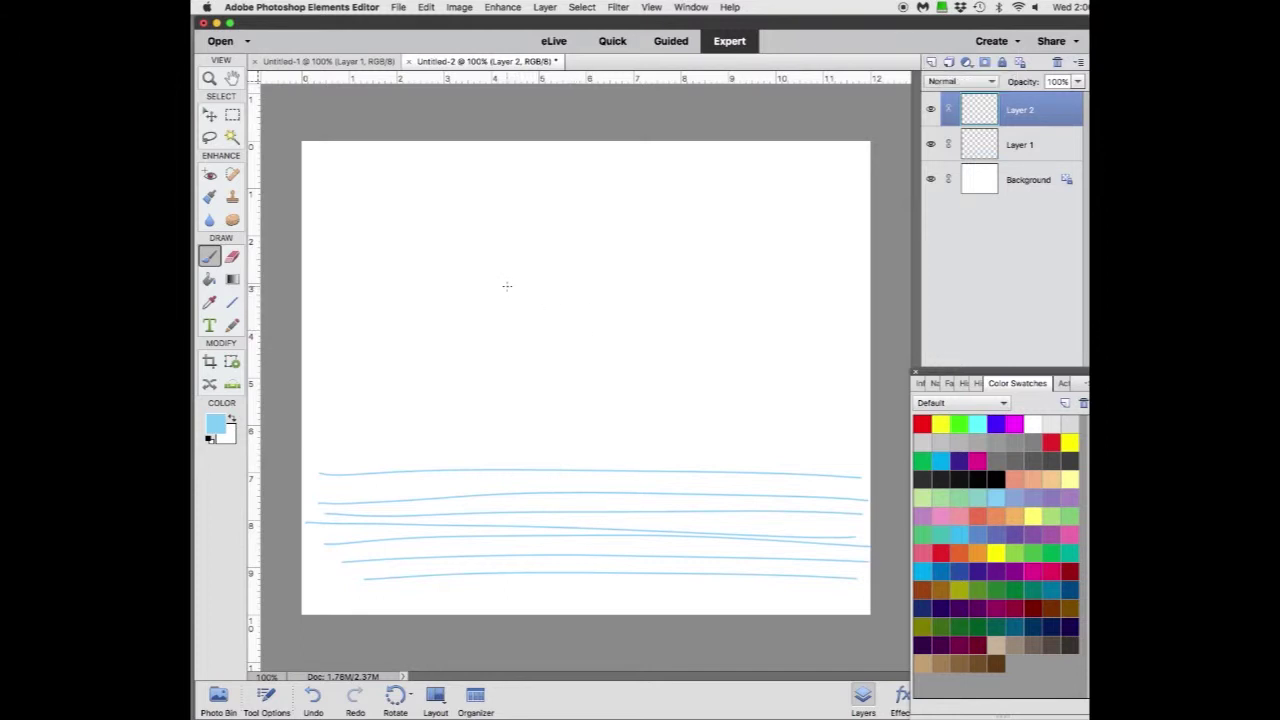
{"action": "mouse_move", "coordinate": [506, 286]}
{"action": "left_mouse_down"}
{"action": "mouse_move", "coordinate": [529, 354]}
{"action": "mouse_move", "coordinate": [543, 280]}
{"action": "mouse_move", "coordinate": [513, 271]}
{"action": "mouse_move", "coordinate": [578, 320]}
{"action": "mouse_move", "coordinate": [466, 345]}
{"action": "mouse_move", "coordinate": [570, 300]}
{"action": "mouse_move", "coordinate": [511, 365]}
{"action": "mouse_move", "coordinate": [468, 328]}
{"action": "mouse_move", "coordinate": [578, 322]}
{"action": "mouse_move", "coordinate": [541, 350]}
{"action": "mouse_move", "coordinate": [504, 326]}
{"action": "mouse_move", "coordinate": [513, 299]}
{"action": "mouse_move", "coordinate": [519, 328]}
{"action": "mouse_move", "coordinate": [547, 328]}
{"action": "mouse_move", "coordinate": [519, 328]}
{"action": "mouse_move", "coordinate": [544, 326]}
{"action": "mouse_move", "coordinate": [548, 289]}
{"action": "mouse_move", "coordinate": [514, 289]}
{"action": "mouse_move", "coordinate": [550, 336]}
{"action": "mouse_move", "coordinate": [508, 400]}
{"action": "mouse_move", "coordinate": [514, 430]}
{"action": "left_mouse_up"}
{"action": "left_click_drag", "start_coordinate": [463, 312], "coordinate": [461, 338]}
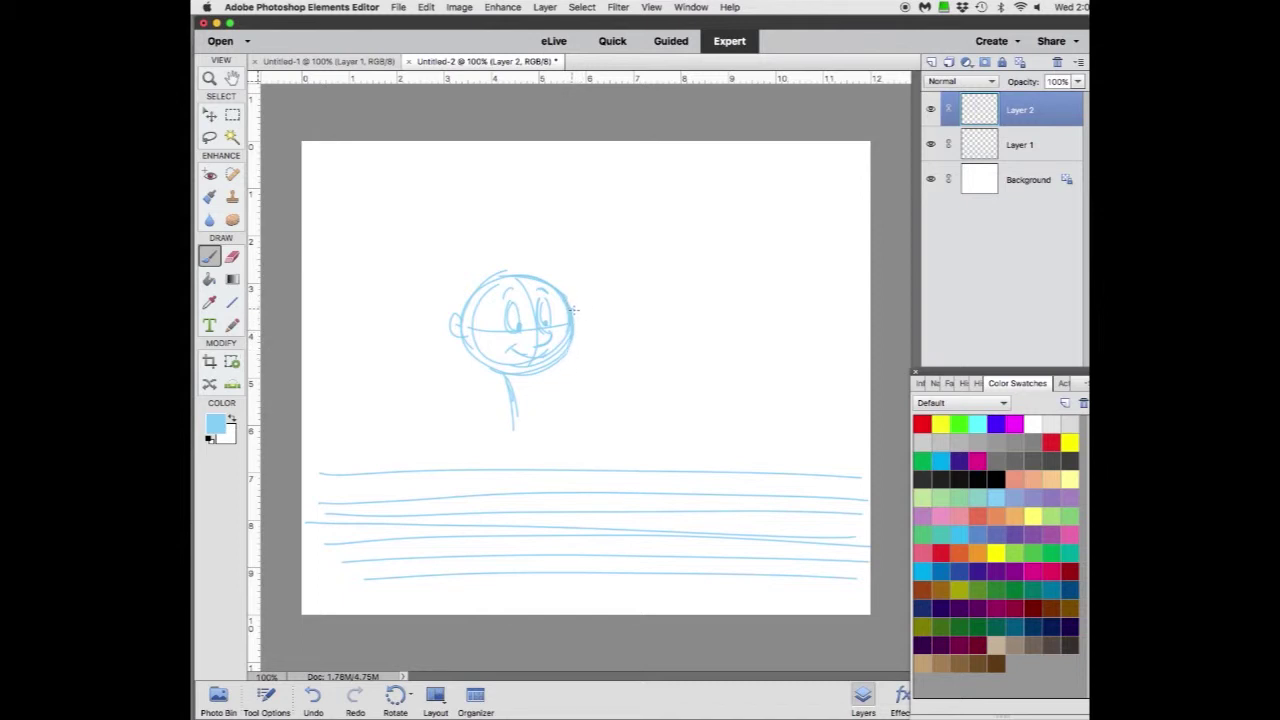
{"action": "left_click_drag", "start_coordinate": [574, 310], "coordinate": [571, 336]}
- Sketch the boy's curved torso below the head, with two legs and feet standing on the floor lines
{"action": "left_click_drag", "start_coordinate": [502, 377], "coordinate": [515, 434]}
{"action": "mouse_move", "coordinate": [513, 376]}
{"action": "left_mouse_down"}
{"action": "mouse_move", "coordinate": [526, 471]}
{"action": "mouse_move", "coordinate": [546, 440]}
{"action": "mouse_move", "coordinate": [513, 417]}
{"action": "mouse_move", "coordinate": [504, 464]}
{"action": "mouse_move", "coordinate": [546, 464]}
{"action": "left_mouse_up"}
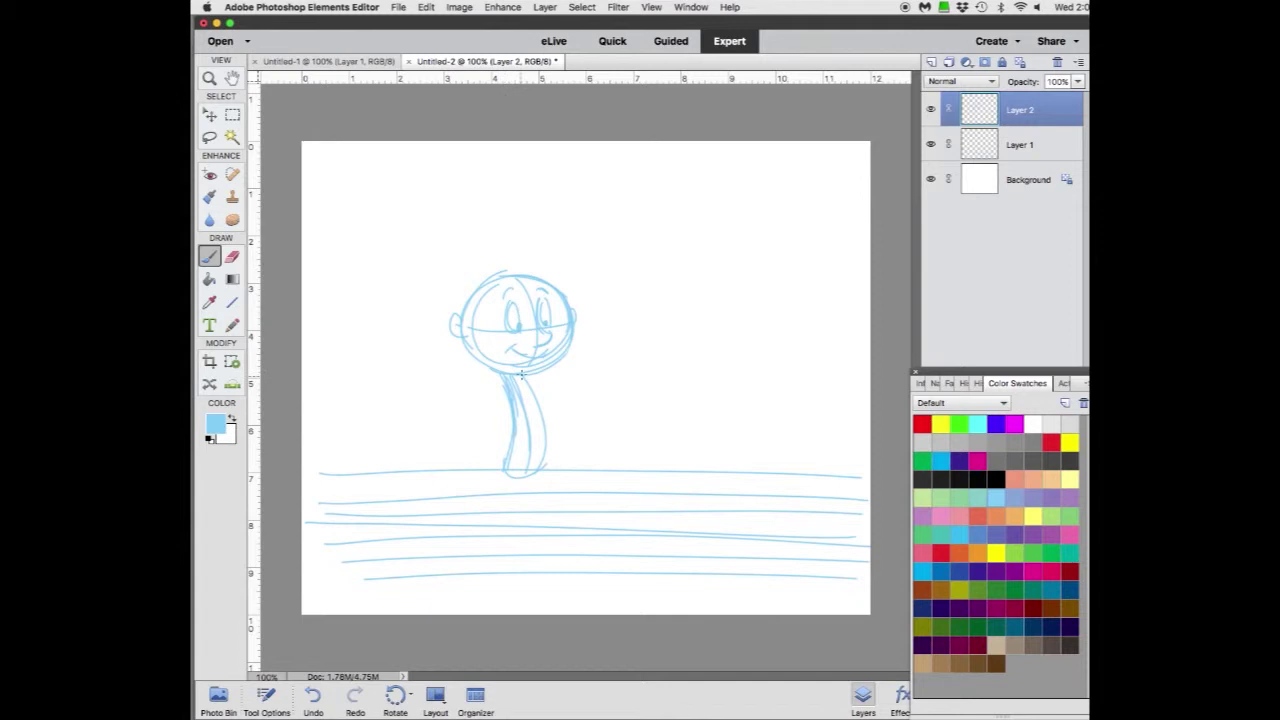
{"action": "mouse_move", "coordinate": [538, 384]}
{"action": "left_mouse_down"}
{"action": "mouse_move", "coordinate": [558, 440]}
{"action": "mouse_move", "coordinate": [544, 395]}
{"action": "mouse_move", "coordinate": [535, 481]}
{"action": "mouse_move", "coordinate": [539, 448]}
{"action": "mouse_move", "coordinate": [514, 435]}
{"action": "mouse_move", "coordinate": [555, 431]}
{"action": "mouse_move", "coordinate": [550, 450]}
{"action": "mouse_move", "coordinate": [510, 441]}
{"action": "mouse_move", "coordinate": [556, 439]}
{"action": "mouse_move", "coordinate": [527, 453]}
{"action": "mouse_move", "coordinate": [555, 448]}
{"action": "mouse_move", "coordinate": [513, 437]}
{"action": "mouse_move", "coordinate": [535, 444]}
{"action": "mouse_move", "coordinate": [511, 468]}
{"action": "mouse_move", "coordinate": [518, 530]}
{"action": "left_mouse_up"}
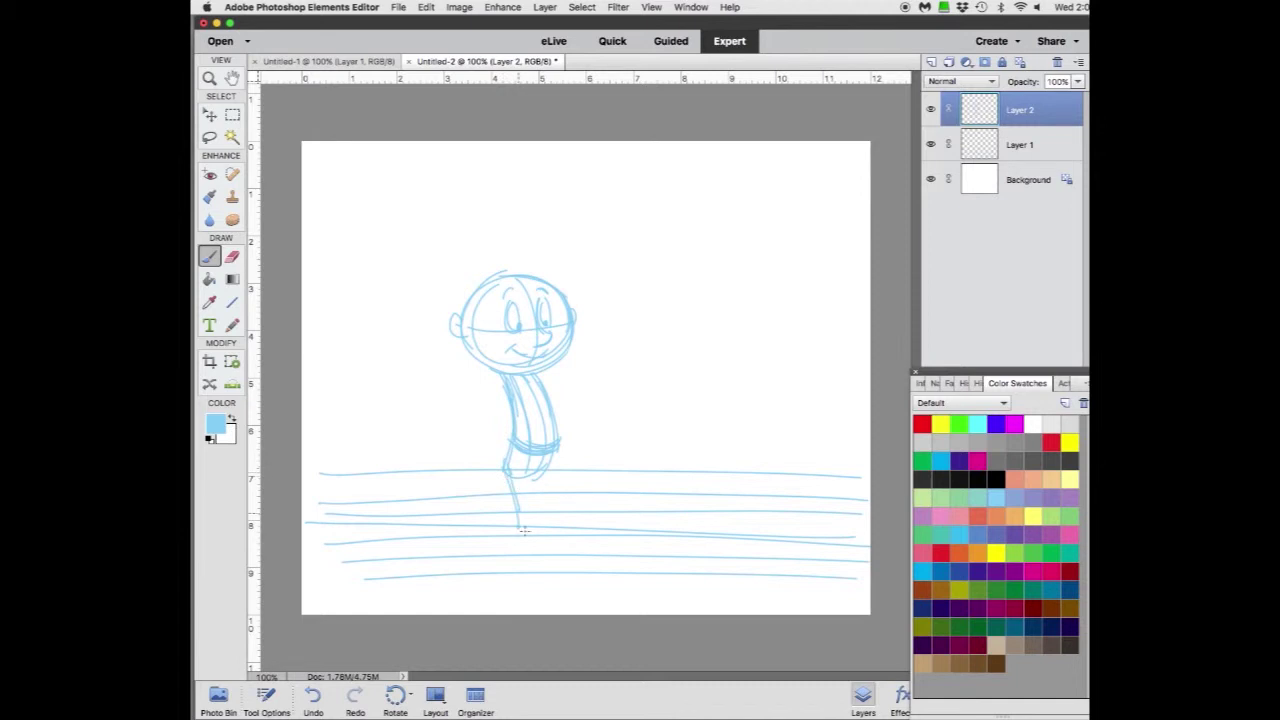
{"action": "mouse_move", "coordinate": [514, 466]}
{"action": "left_mouse_down"}
{"action": "mouse_move", "coordinate": [522, 534]}
{"action": "mouse_move", "coordinate": [518, 524]}
{"action": "mouse_move", "coordinate": [522, 480]}
{"action": "mouse_move", "coordinate": [530, 528]}
{"action": "left_mouse_up"}
{"action": "mouse_move", "coordinate": [542, 470]}
{"action": "left_mouse_down"}
{"action": "mouse_move", "coordinate": [527, 524]}
{"action": "mouse_move", "coordinate": [480, 544]}
{"action": "mouse_move", "coordinate": [491, 557]}
{"action": "mouse_move", "coordinate": [527, 538]}
{"action": "mouse_move", "coordinate": [486, 558]}
{"action": "mouse_move", "coordinate": [508, 540]}
{"action": "mouse_move", "coordinate": [490, 540]}
{"action": "mouse_move", "coordinate": [549, 534]}
{"action": "left_mouse_up"}
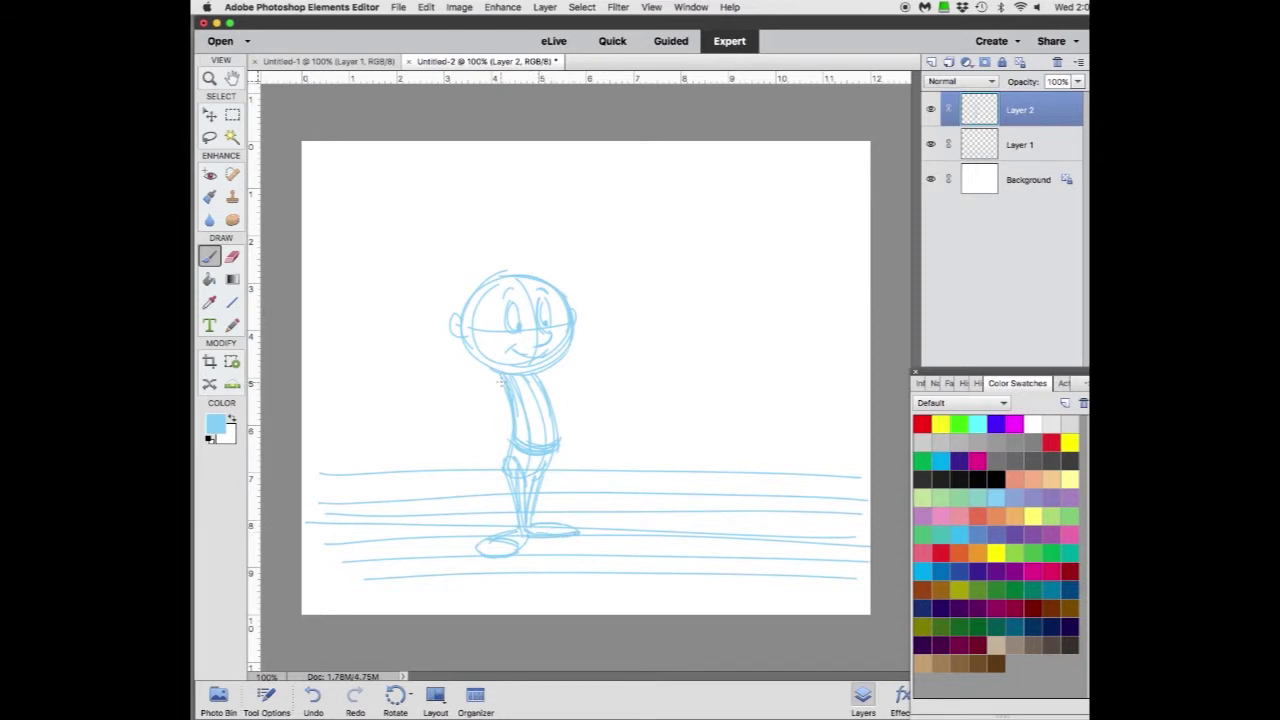
- Sketch both arms bent with hands on the hips and add a tuft of hair on top of the head
{"action": "mouse_move", "coordinate": [506, 380]}
{"action": "left_mouse_down"}
{"action": "mouse_move", "coordinate": [468, 412]}
{"action": "mouse_move", "coordinate": [498, 388]}
{"action": "mouse_move", "coordinate": [506, 398]}
{"action": "mouse_move", "coordinate": [476, 416]}
{"action": "mouse_move", "coordinate": [520, 430]}
{"action": "mouse_move", "coordinate": [494, 444]}
{"action": "mouse_move", "coordinate": [505, 445]}
{"action": "mouse_move", "coordinate": [494, 434]}
{"action": "mouse_move", "coordinate": [508, 440]}
{"action": "left_mouse_up"}
{"action": "mouse_move", "coordinate": [496, 388]}
{"action": "left_mouse_down"}
{"action": "mouse_move", "coordinate": [552, 379]}
{"action": "mouse_move", "coordinate": [575, 400]}
{"action": "mouse_move", "coordinate": [561, 438]}
{"action": "left_mouse_up"}
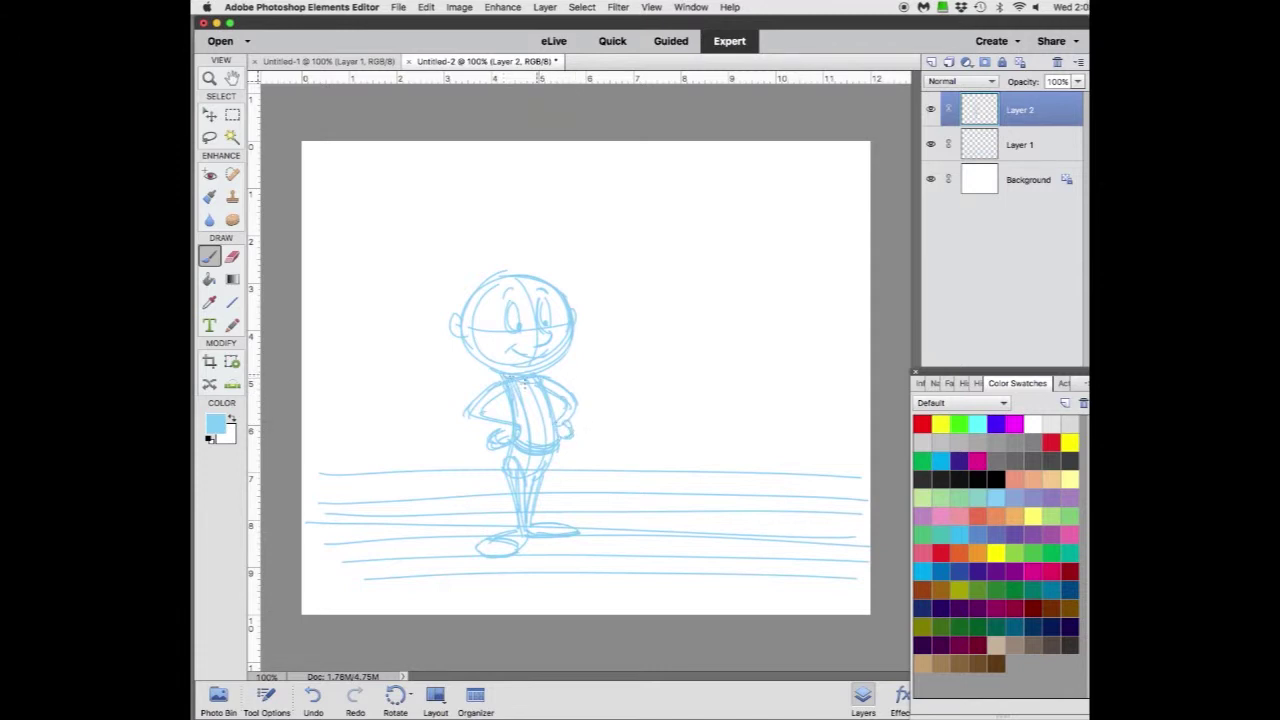
{"action": "mouse_move", "coordinate": [489, 279]}
{"action": "left_mouse_down"}
{"action": "mouse_move", "coordinate": [532, 252]}
{"action": "mouse_move", "coordinate": [566, 270]}
{"action": "left_mouse_up"}
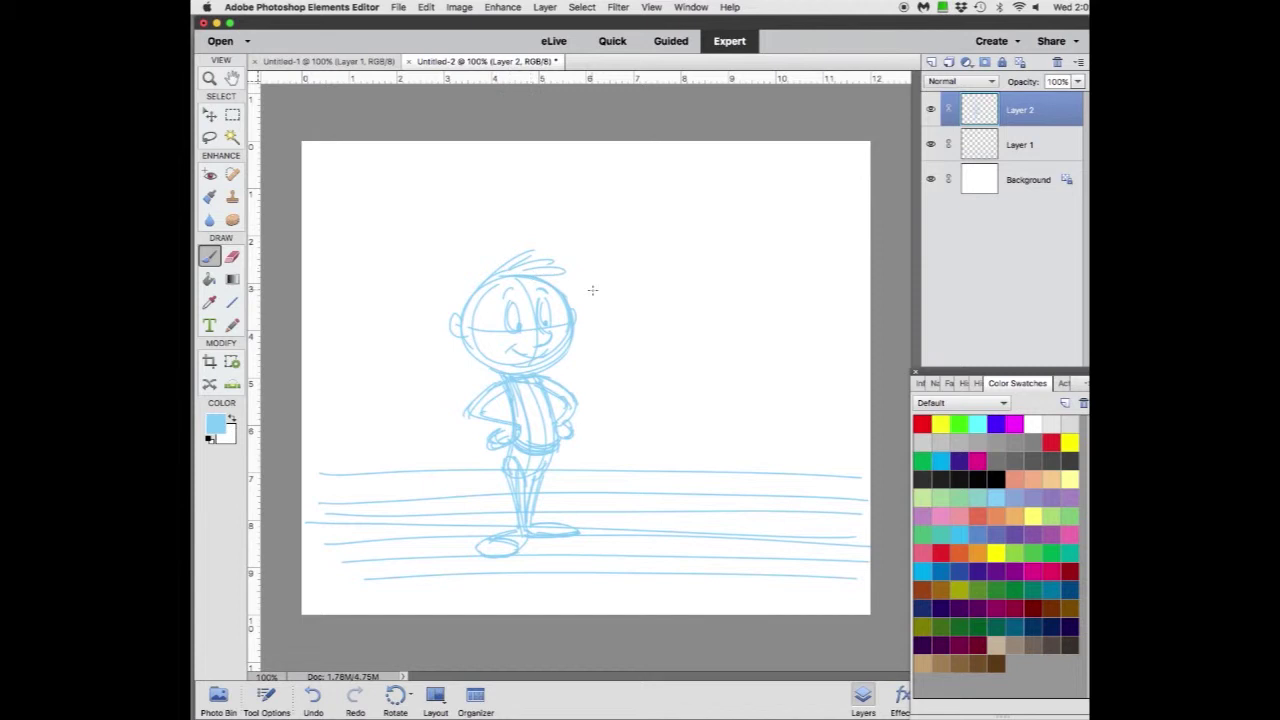
- Add a new layer for the second pose and fade Layer 2 to 37% opacity, keeping the new layer active
{"action": "left_click", "coordinate": [931, 62]}
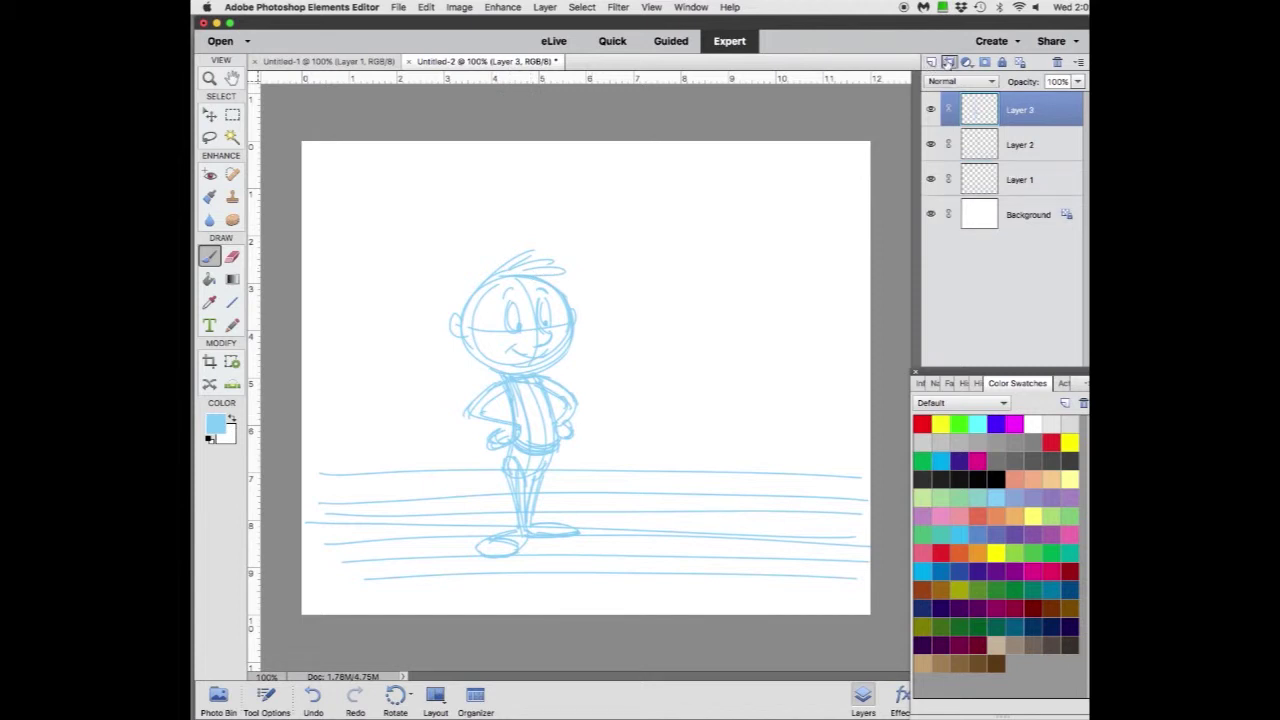
{"action": "left_click", "coordinate": [1053, 148]}
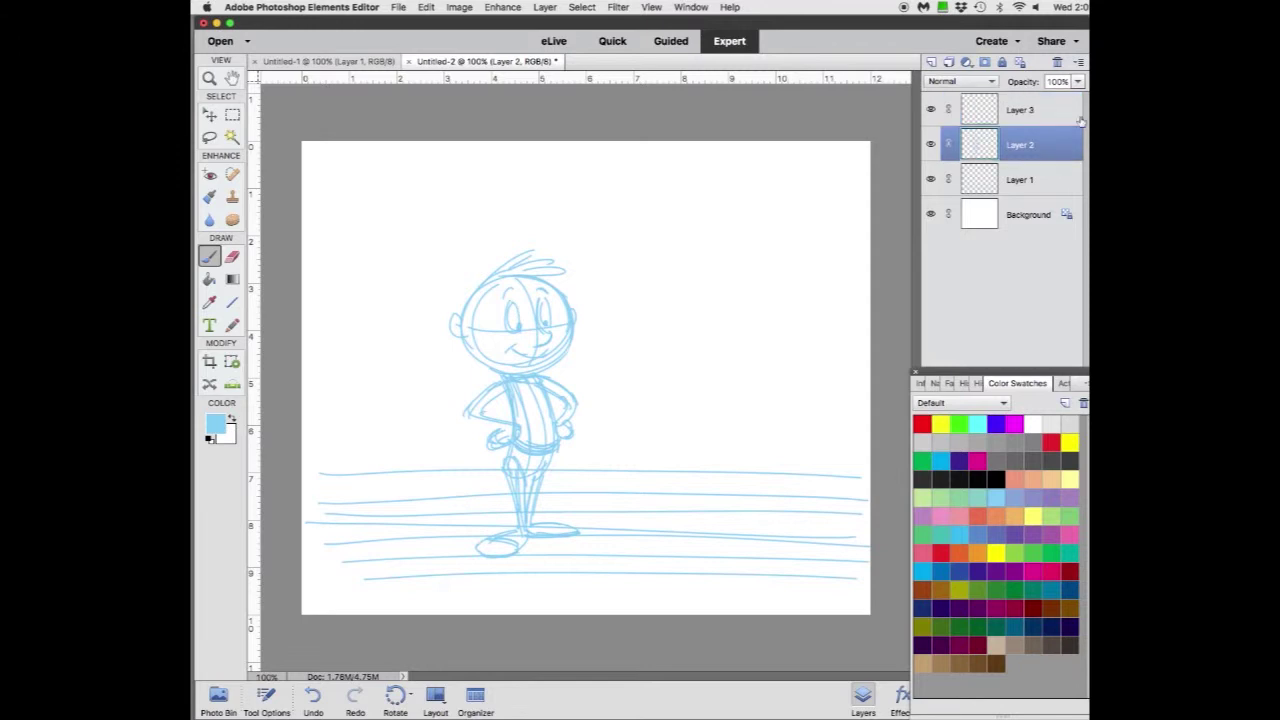
{"action": "left_click", "coordinate": [1078, 84]}
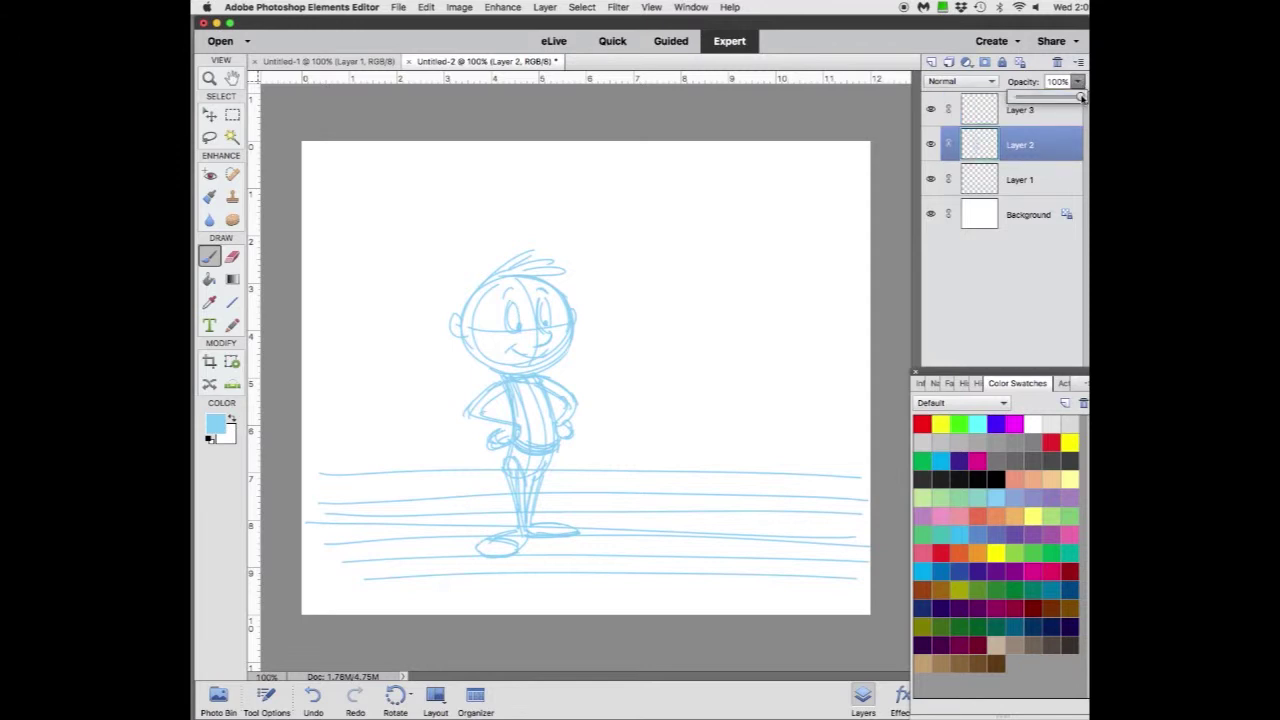
{"action": "left_click_drag", "start_coordinate": [1080, 98], "coordinate": [1040, 98]}
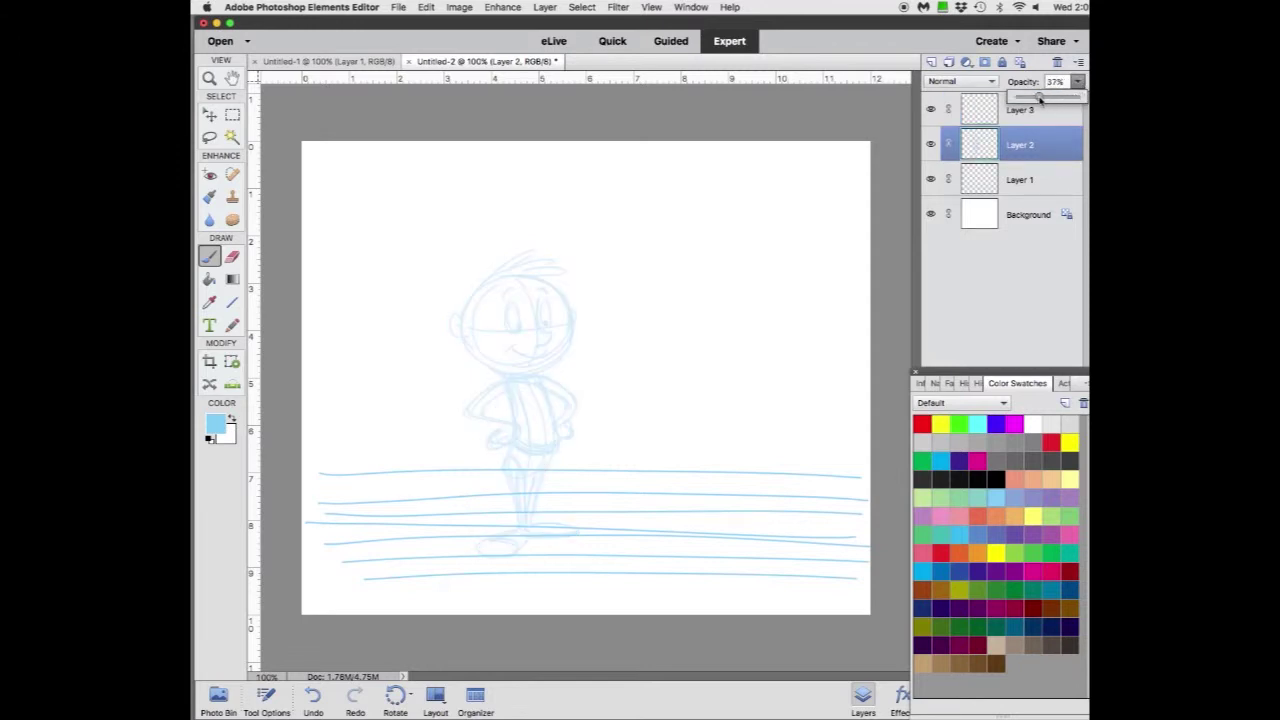
{"action": "left_click", "coordinate": [1061, 113]}
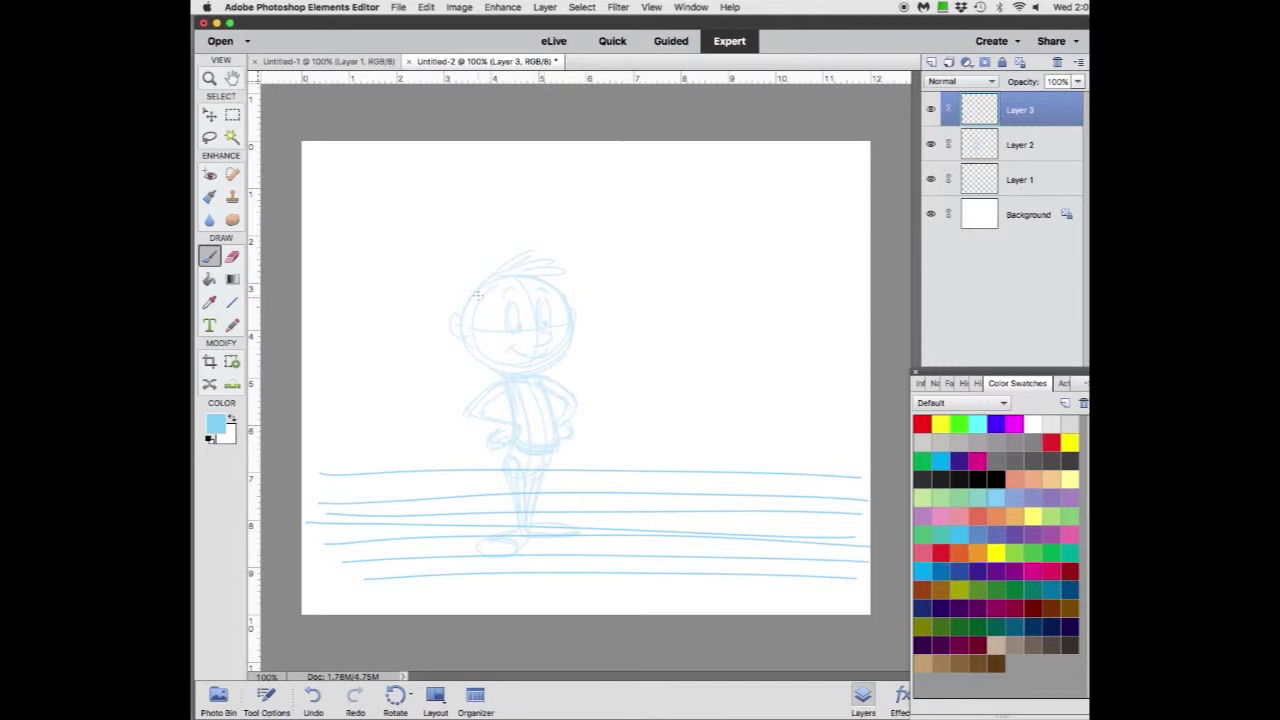
- Sketch the second pose's lowered head facing the other way, with curved guidelines, an ear and a scowling face
{"action": "mouse_move", "coordinate": [476, 286]}
{"action": "left_mouse_down"}
{"action": "mouse_move", "coordinate": [469, 367]}
{"action": "mouse_move", "coordinate": [481, 279]}
{"action": "mouse_move", "coordinate": [552, 313]}
{"action": "mouse_move", "coordinate": [540, 304]}
{"action": "mouse_move", "coordinate": [550, 339]}
{"action": "mouse_move", "coordinate": [452, 328]}
{"action": "mouse_move", "coordinate": [468, 283]}
{"action": "mouse_move", "coordinate": [448, 354]}
{"action": "mouse_move", "coordinate": [476, 284]}
{"action": "mouse_move", "coordinate": [507, 277]}
{"action": "mouse_move", "coordinate": [446, 352]}
{"action": "left_mouse_up"}
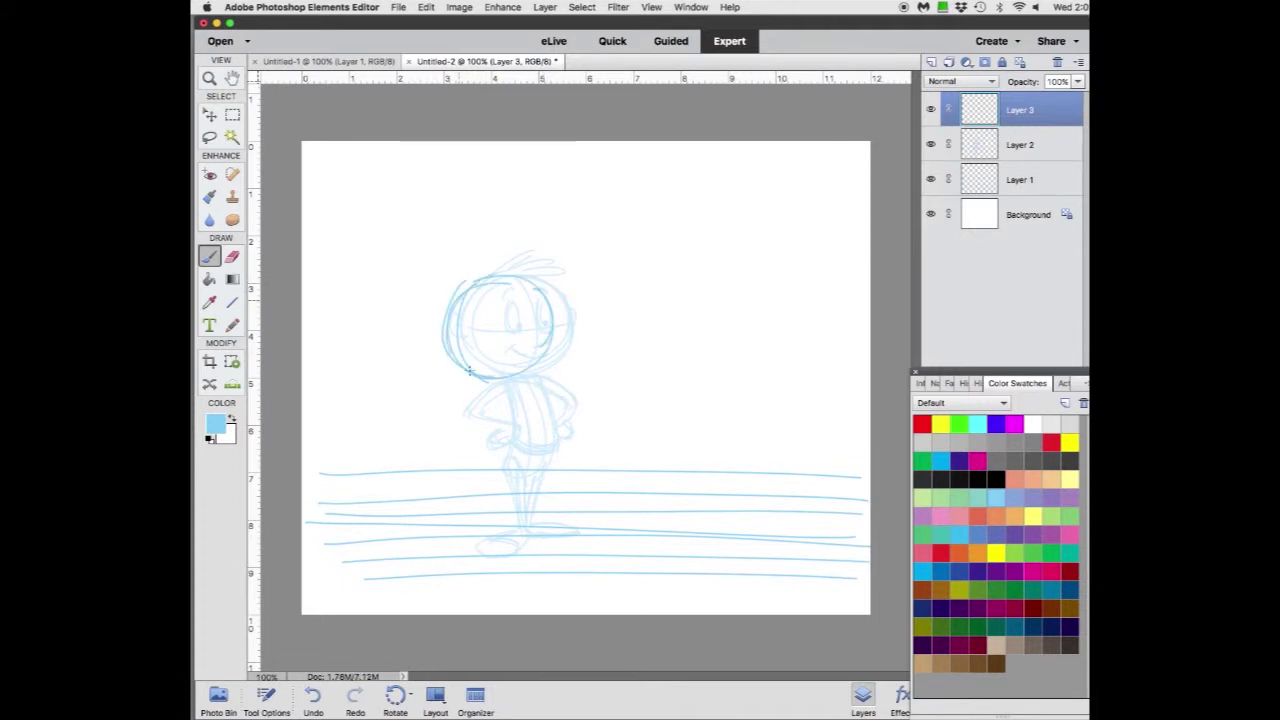
{"action": "left_click_drag", "start_coordinate": [551, 336], "coordinate": [456, 372]}
{"action": "mouse_move", "coordinate": [479, 285]}
{"action": "left_mouse_down"}
{"action": "mouse_move", "coordinate": [488, 374]}
{"action": "mouse_move", "coordinate": [500, 376]}
{"action": "left_mouse_up"}
{"action": "mouse_move", "coordinate": [445, 343]}
{"action": "left_mouse_down"}
{"action": "mouse_move", "coordinate": [515, 340]}
{"action": "mouse_move", "coordinate": [544, 311]}
{"action": "mouse_move", "coordinate": [546, 318]}
{"action": "left_mouse_up"}
{"action": "mouse_move", "coordinate": [464, 288]}
{"action": "left_mouse_down"}
{"action": "mouse_move", "coordinate": [543, 331]}
{"action": "mouse_move", "coordinate": [563, 317]}
{"action": "mouse_move", "coordinate": [547, 333]}
{"action": "left_mouse_up"}
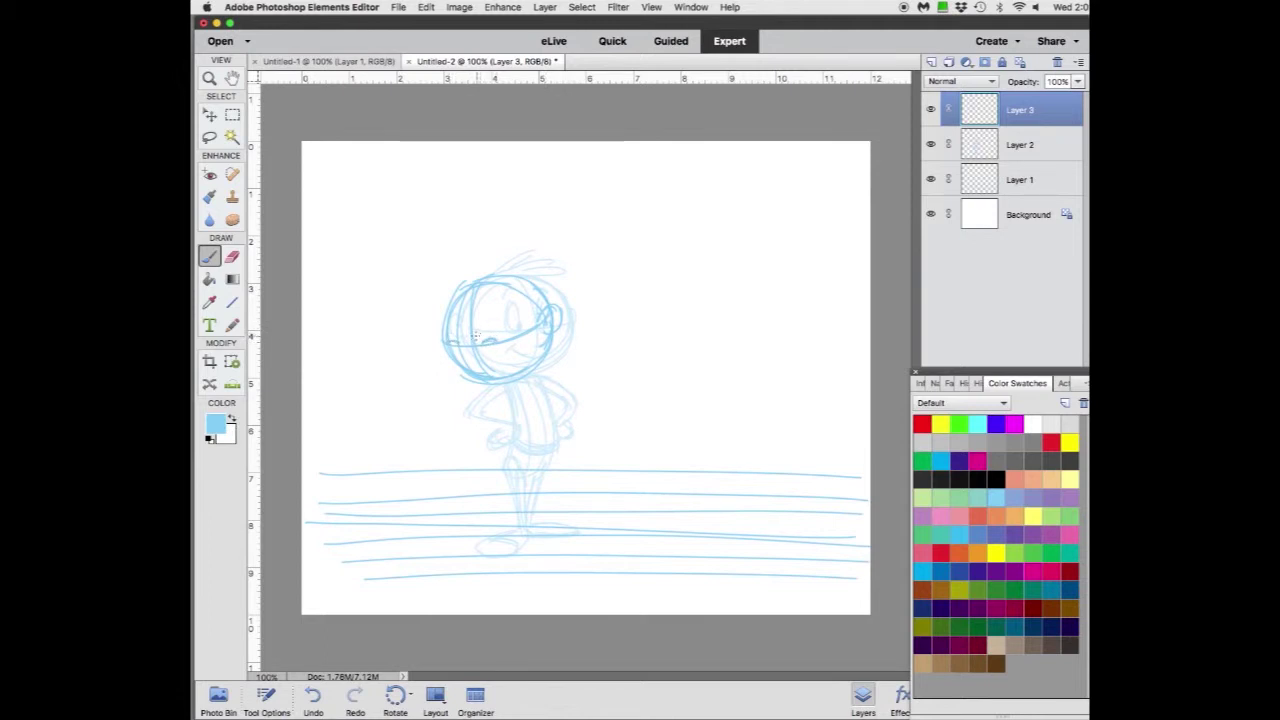
{"action": "mouse_move", "coordinate": [500, 318]}
{"action": "left_mouse_down"}
{"action": "mouse_move", "coordinate": [479, 335]}
{"action": "mouse_move", "coordinate": [434, 324]}
{"action": "mouse_move", "coordinate": [458, 338]}
{"action": "left_mouse_up"}
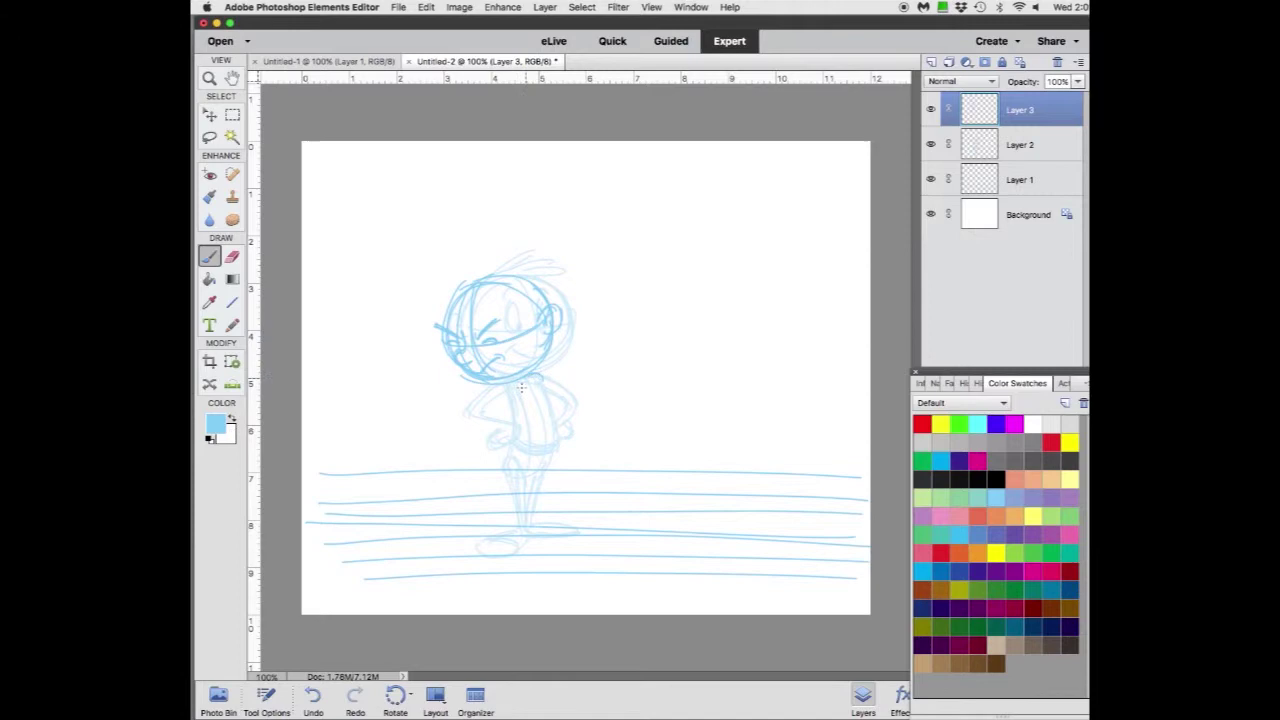
- Sketch the second pose's hunched torso, bent legs and feet beneath the scowling head
{"action": "left_click_drag", "start_coordinate": [493, 386], "coordinate": [528, 441]}
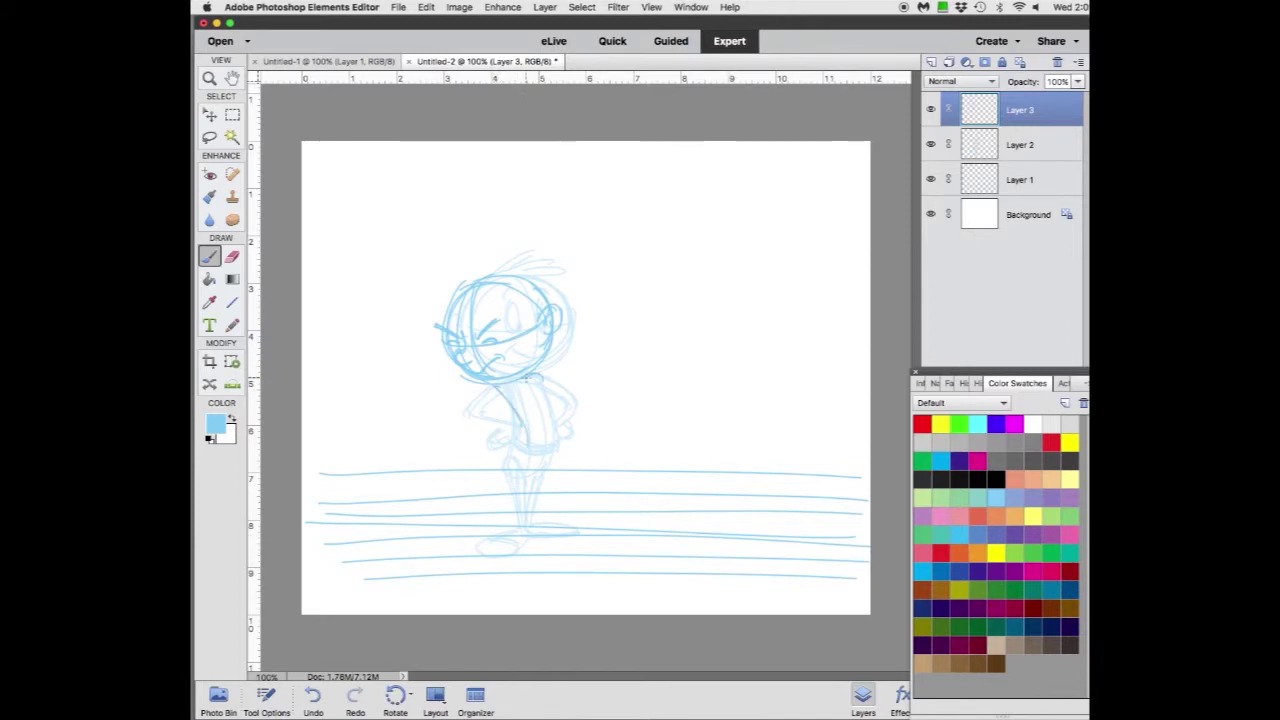
{"action": "left_click_drag", "start_coordinate": [532, 380], "coordinate": [552, 450]}
{"action": "mouse_move", "coordinate": [495, 388]}
{"action": "left_mouse_down"}
{"action": "mouse_move", "coordinate": [517, 435]}
{"action": "mouse_move", "coordinate": [517, 423]}
{"action": "mouse_move", "coordinate": [516, 468]}
{"action": "mouse_move", "coordinate": [558, 419]}
{"action": "mouse_move", "coordinate": [554, 449]}
{"action": "mouse_move", "coordinate": [562, 429]}
{"action": "mouse_move", "coordinate": [512, 445]}
{"action": "mouse_move", "coordinate": [557, 429]}
{"action": "mouse_move", "coordinate": [521, 452]}
{"action": "mouse_move", "coordinate": [557, 436]}
{"action": "mouse_move", "coordinate": [553, 452]}
{"action": "mouse_move", "coordinate": [560, 434]}
{"action": "mouse_move", "coordinate": [537, 488]}
{"action": "left_mouse_up"}
{"action": "mouse_move", "coordinate": [560, 446]}
{"action": "left_mouse_down"}
{"action": "mouse_move", "coordinate": [539, 507]}
{"action": "mouse_move", "coordinate": [547, 469]}
{"action": "mouse_move", "coordinate": [549, 515]}
{"action": "mouse_move", "coordinate": [542, 480]}
{"action": "mouse_move", "coordinate": [562, 519]}
{"action": "mouse_move", "coordinate": [533, 538]}
{"action": "mouse_move", "coordinate": [567, 521]}
{"action": "mouse_move", "coordinate": [511, 533]}
{"action": "mouse_move", "coordinate": [519, 522]}
{"action": "mouse_move", "coordinate": [548, 536]}
{"action": "mouse_move", "coordinate": [500, 531]}
{"action": "mouse_move", "coordinate": [562, 523]}
{"action": "mouse_move", "coordinate": [508, 528]}
{"action": "mouse_move", "coordinate": [557, 520]}
{"action": "mouse_move", "coordinate": [529, 502]}
{"action": "mouse_move", "coordinate": [548, 453]}
{"action": "mouse_move", "coordinate": [524, 492]}
{"action": "mouse_move", "coordinate": [507, 460]}
{"action": "mouse_move", "coordinate": [493, 481]}
{"action": "mouse_move", "coordinate": [507, 454]}
{"action": "mouse_move", "coordinate": [490, 500]}
{"action": "left_mouse_up"}
{"action": "mouse_move", "coordinate": [510, 450]}
{"action": "left_mouse_down"}
{"action": "mouse_move", "coordinate": [488, 496]}
{"action": "mouse_move", "coordinate": [520, 512]}
{"action": "mouse_move", "coordinate": [502, 490]}
{"action": "left_mouse_up"}
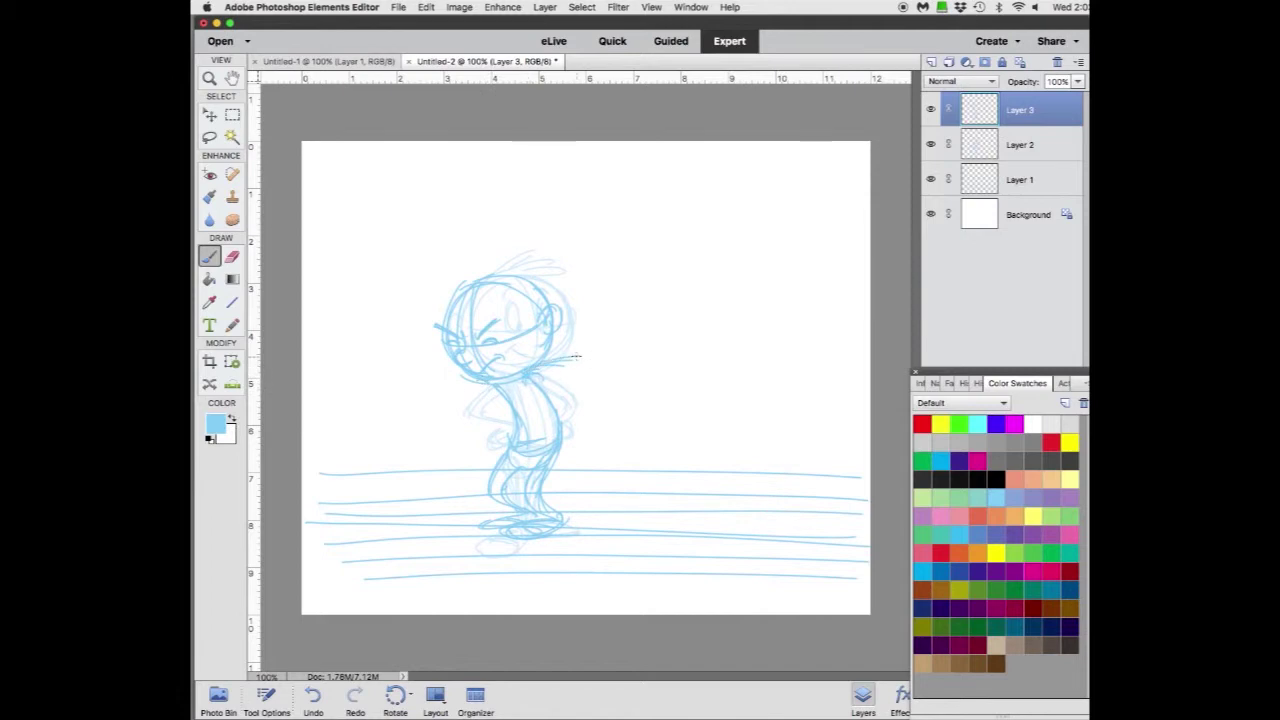
- Sketch the second pose's arms with raised elbows and hands hanging down on both sides of the torso
{"action": "mouse_move", "coordinate": [576, 356]}
{"action": "left_mouse_down"}
{"action": "mouse_move", "coordinate": [577, 378]}
{"action": "mouse_move", "coordinate": [565, 368]}
{"action": "mouse_move", "coordinate": [545, 392]}
{"action": "mouse_move", "coordinate": [535, 433]}
{"action": "mouse_move", "coordinate": [550, 402]}
{"action": "left_mouse_up"}
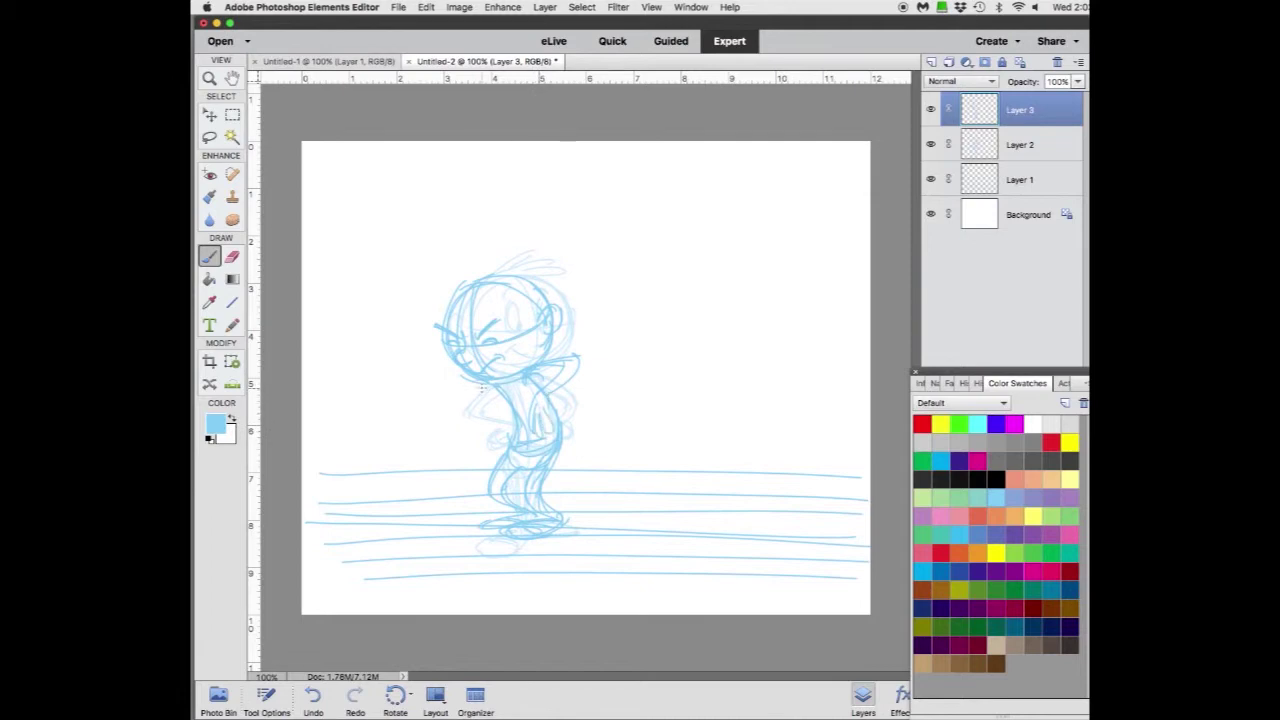
{"action": "mouse_move", "coordinate": [468, 376]}
{"action": "left_mouse_down"}
{"action": "mouse_move", "coordinate": [426, 367]}
{"action": "mouse_move", "coordinate": [445, 398]}
{"action": "mouse_move", "coordinate": [462, 380]}
{"action": "mouse_move", "coordinate": [457, 424]}
{"action": "mouse_move", "coordinate": [472, 422]}
{"action": "mouse_move", "coordinate": [460, 444]}
{"action": "left_mouse_up"}
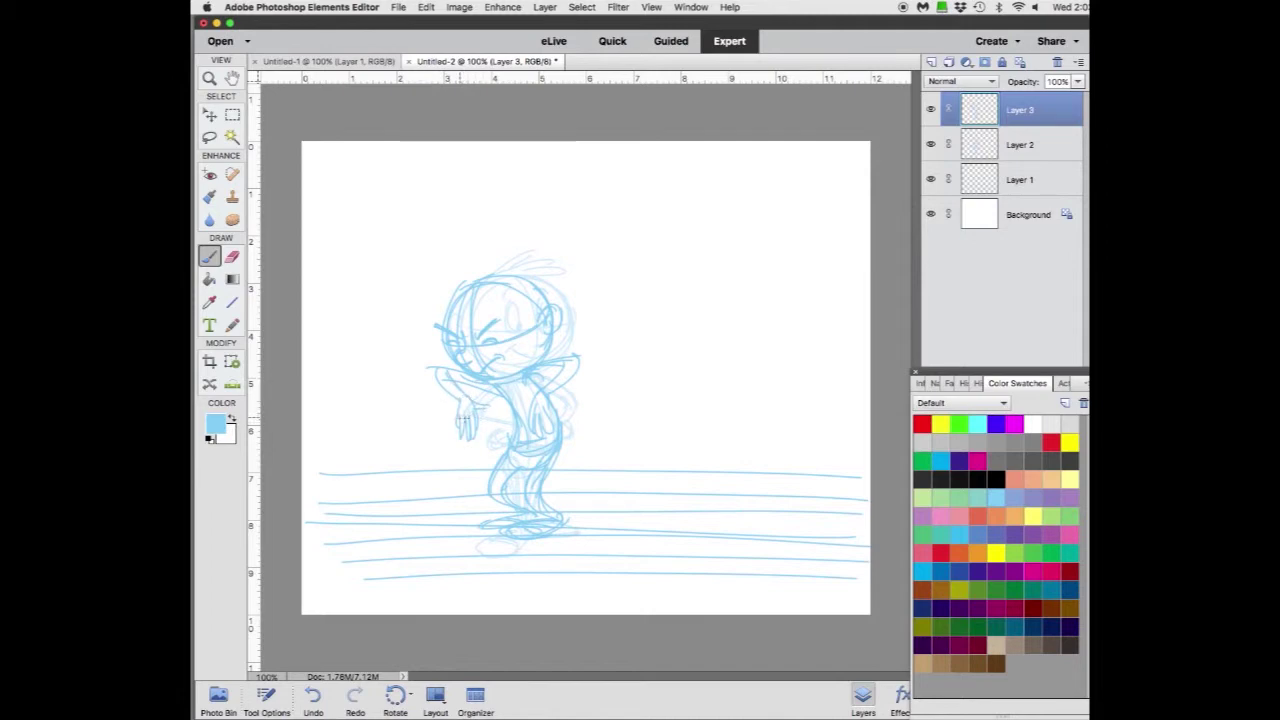
{"action": "mouse_move", "coordinate": [538, 386]}
{"action": "left_mouse_down"}
{"action": "mouse_move", "coordinate": [528, 394]}
{"action": "mouse_move", "coordinate": [570, 360]}
{"action": "left_mouse_up"}
- Prepare a new active layer for the third pose by lowering Layer 3's opacity and hiding Layer 2
{"action": "left_click", "coordinate": [931, 62]}
{"action": "left_click", "coordinate": [1045, 146]}
{"action": "left_click", "coordinate": [1078, 82]}
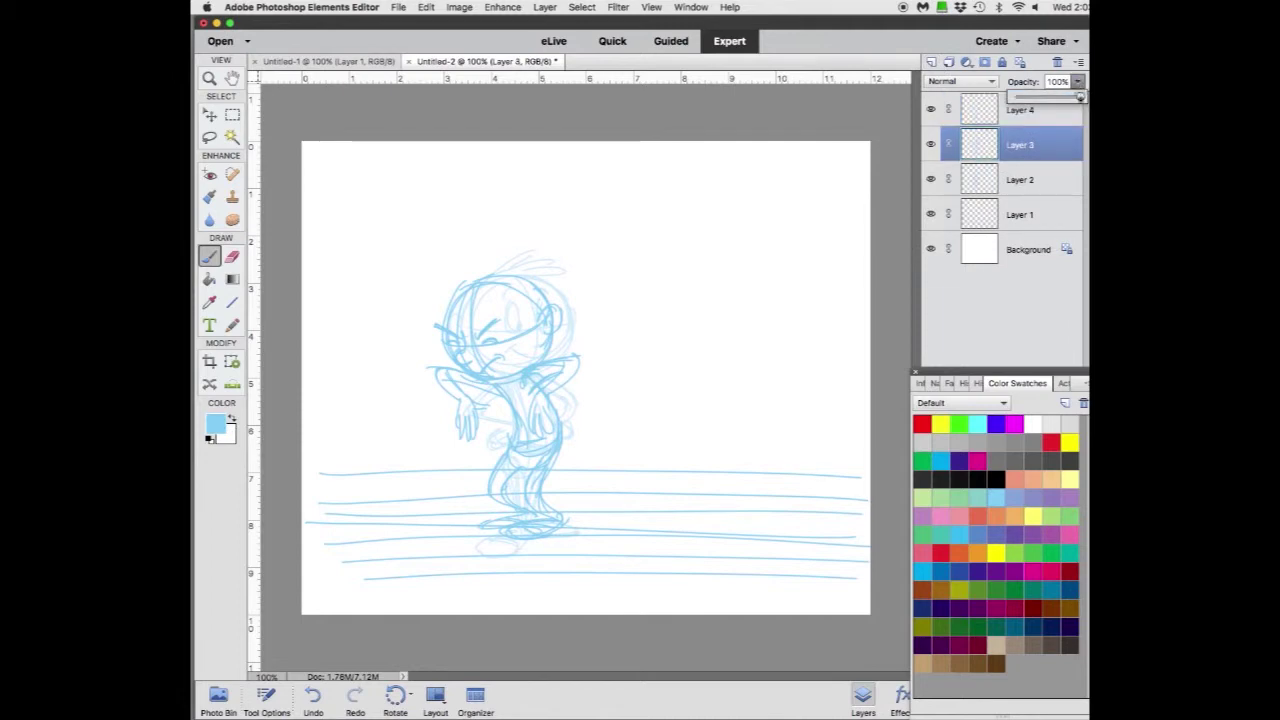
{"action": "left_click_drag", "start_coordinate": [1080, 97], "coordinate": [1041, 97]}
{"action": "left_click", "coordinate": [1057, 118]}
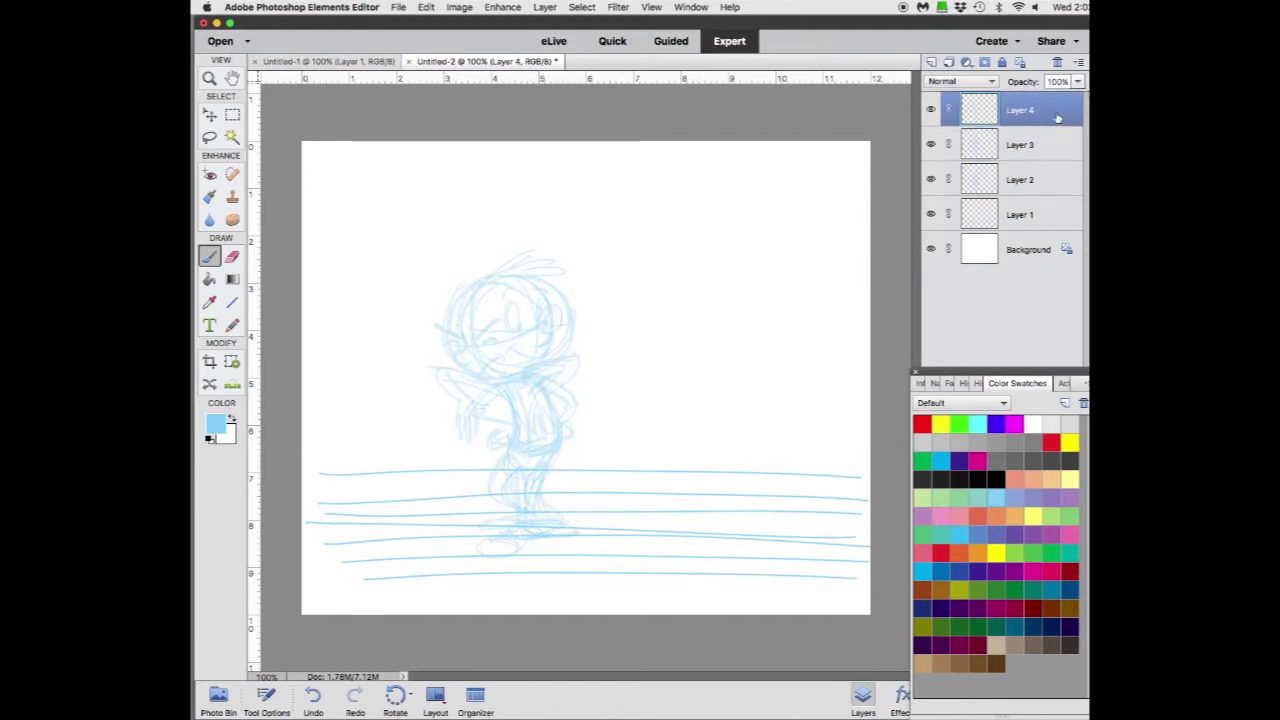
{"action": "left_click", "coordinate": [931, 181]}
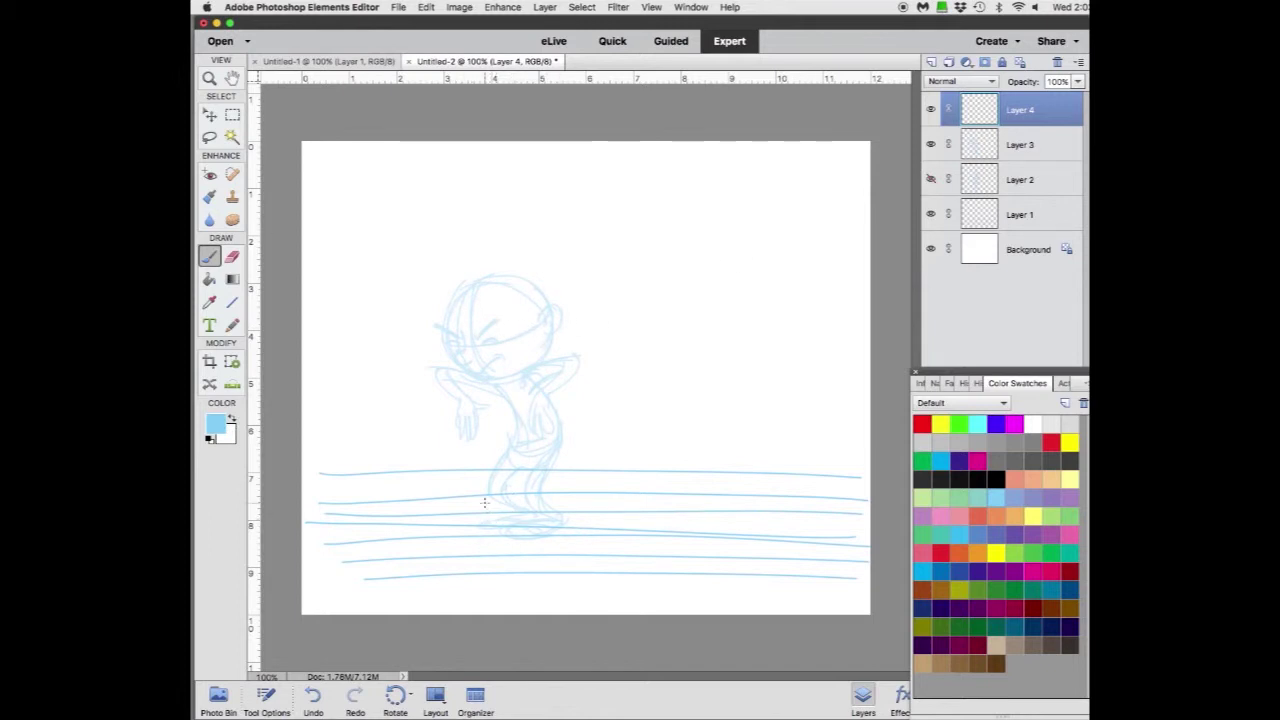
- Sketch the third pose's feet, straightened legs and stretched torso arching upward over the faded second pose
{"action": "mouse_move", "coordinate": [479, 494]}
{"action": "left_mouse_down"}
{"action": "mouse_move", "coordinate": [523, 525]}
{"action": "mouse_move", "coordinate": [531, 503]}
{"action": "mouse_move", "coordinate": [538, 519]}
{"action": "mouse_move", "coordinate": [496, 443]}
{"action": "mouse_move", "coordinate": [518, 501]}
{"action": "left_mouse_up"}
{"action": "left_click_drag", "start_coordinate": [498, 434], "coordinate": [488, 494]}
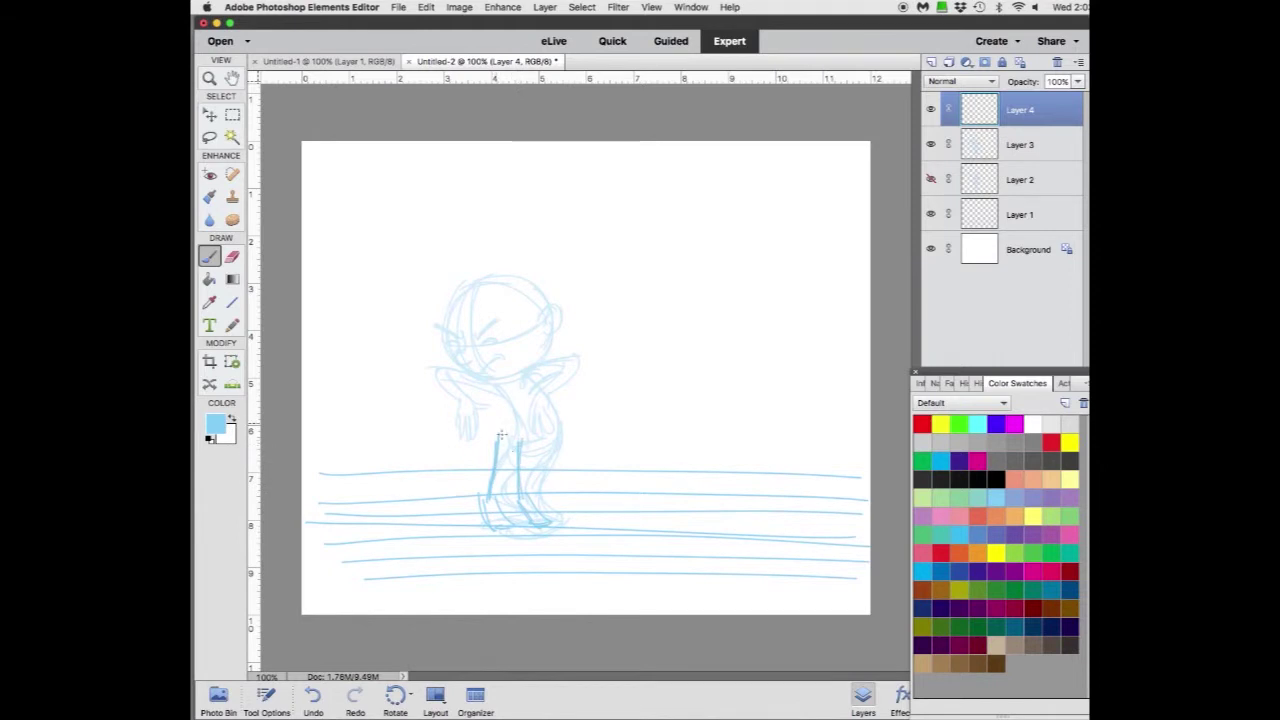
{"action": "mouse_move", "coordinate": [501, 435]}
{"action": "left_mouse_down"}
{"action": "mouse_move", "coordinate": [526, 430]}
{"action": "mouse_move", "coordinate": [510, 440]}
{"action": "mouse_move", "coordinate": [526, 390]}
{"action": "mouse_move", "coordinate": [517, 358]}
{"action": "left_mouse_up"}
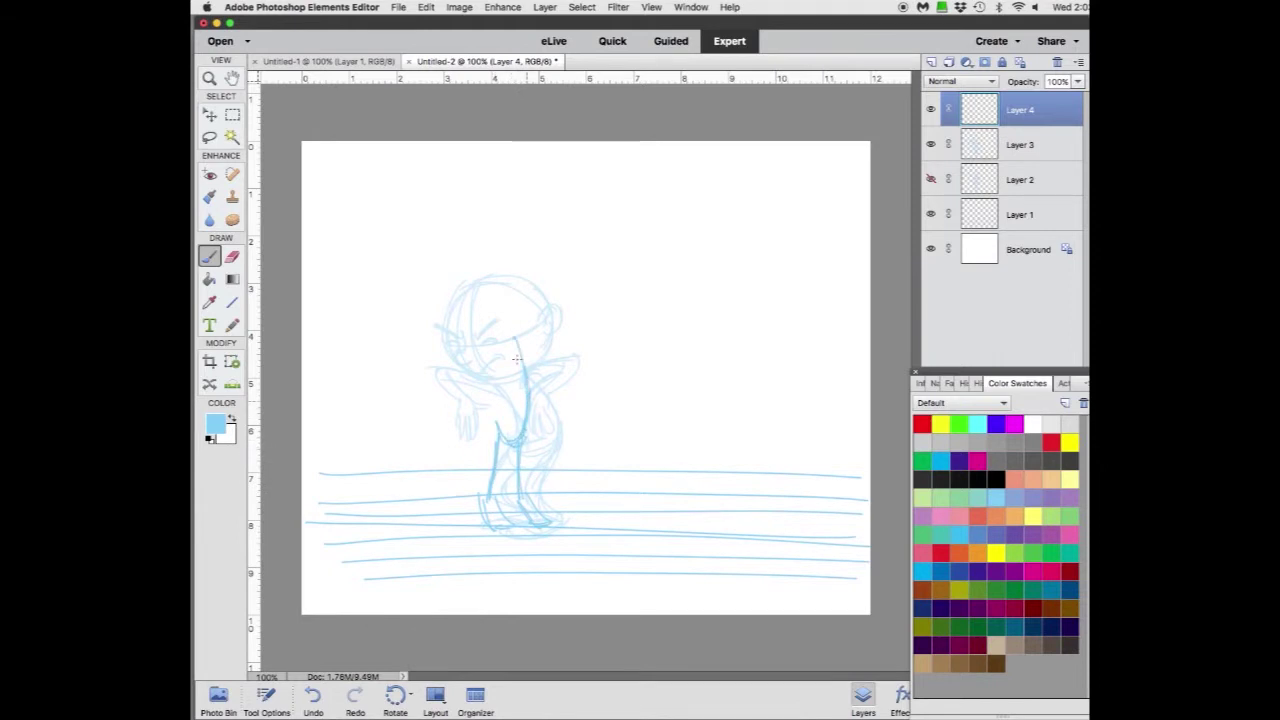
{"action": "mouse_move", "coordinate": [497, 426]}
{"action": "left_mouse_down"}
{"action": "mouse_move", "coordinate": [491, 324]}
{"action": "mouse_move", "coordinate": [515, 432]}
{"action": "mouse_move", "coordinate": [519, 370]}
{"action": "mouse_move", "coordinate": [497, 323]}
{"action": "left_mouse_up"}
- Sketch the third pose's elongated, tilted head and two straight arms reaching out to one side with spread fingers
{"action": "mouse_move", "coordinate": [430, 262]}
{"action": "left_mouse_down"}
{"action": "mouse_move", "coordinate": [466, 320]}
{"action": "mouse_move", "coordinate": [492, 316]}
{"action": "left_mouse_up"}
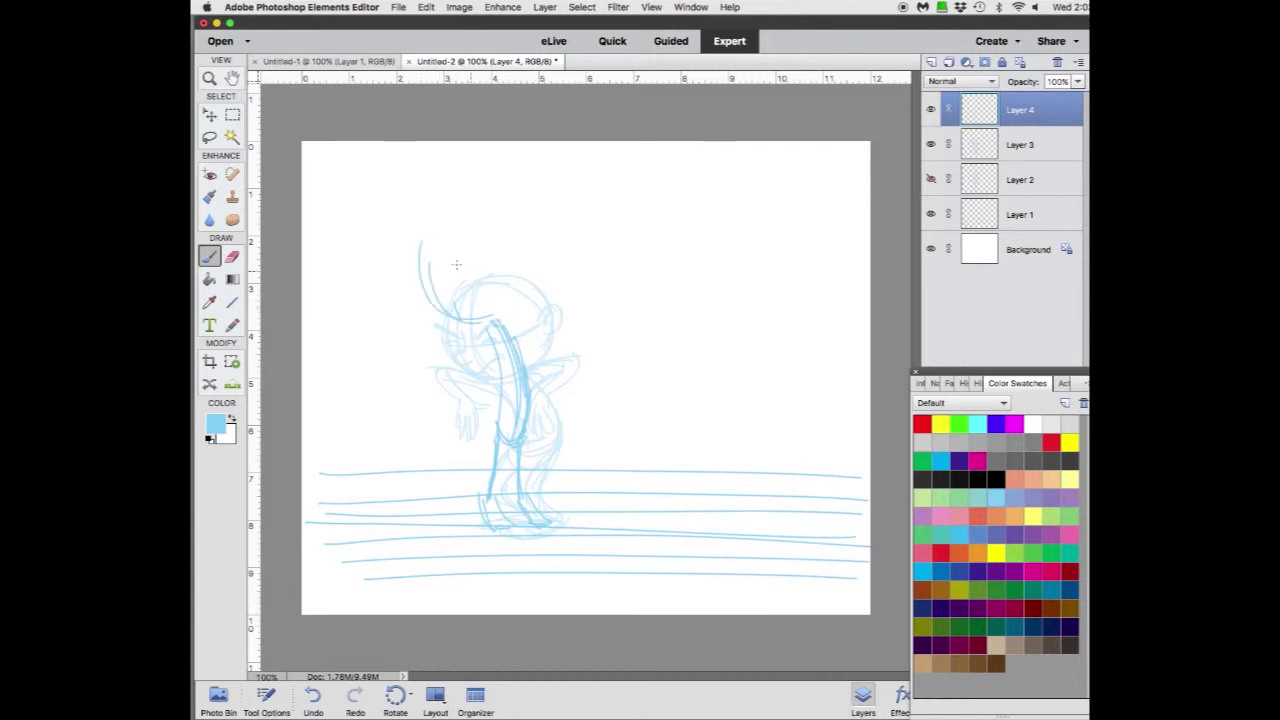
{"action": "mouse_move", "coordinate": [419, 236]}
{"action": "left_mouse_down"}
{"action": "mouse_move", "coordinate": [483, 263]}
{"action": "mouse_move", "coordinate": [488, 248]}
{"action": "mouse_move", "coordinate": [504, 273]}
{"action": "mouse_move", "coordinate": [460, 327]}
{"action": "mouse_move", "coordinate": [420, 224]}
{"action": "mouse_move", "coordinate": [472, 325]}
{"action": "mouse_move", "coordinate": [410, 247]}
{"action": "mouse_move", "coordinate": [461, 244]}
{"action": "mouse_move", "coordinate": [451, 222]}
{"action": "mouse_move", "coordinate": [499, 294]}
{"action": "mouse_move", "coordinate": [501, 266]}
{"action": "mouse_move", "coordinate": [491, 306]}
{"action": "mouse_move", "coordinate": [416, 226]}
{"action": "mouse_move", "coordinate": [483, 316]}
{"action": "mouse_move", "coordinate": [423, 218]}
{"action": "mouse_move", "coordinate": [492, 260]}
{"action": "mouse_move", "coordinate": [440, 212]}
{"action": "mouse_move", "coordinate": [512, 317]}
{"action": "mouse_move", "coordinate": [515, 288]}
{"action": "mouse_move", "coordinate": [509, 329]}
{"action": "mouse_move", "coordinate": [487, 341]}
{"action": "mouse_move", "coordinate": [480, 325]}
{"action": "mouse_move", "coordinate": [557, 396]}
{"action": "mouse_move", "coordinate": [576, 383]}
{"action": "mouse_move", "coordinate": [575, 398]}
{"action": "mouse_move", "coordinate": [562, 394]}
{"action": "mouse_move", "coordinate": [582, 419]}
{"action": "left_mouse_up"}
{"action": "left_click_drag", "start_coordinate": [505, 325], "coordinate": [603, 361]}
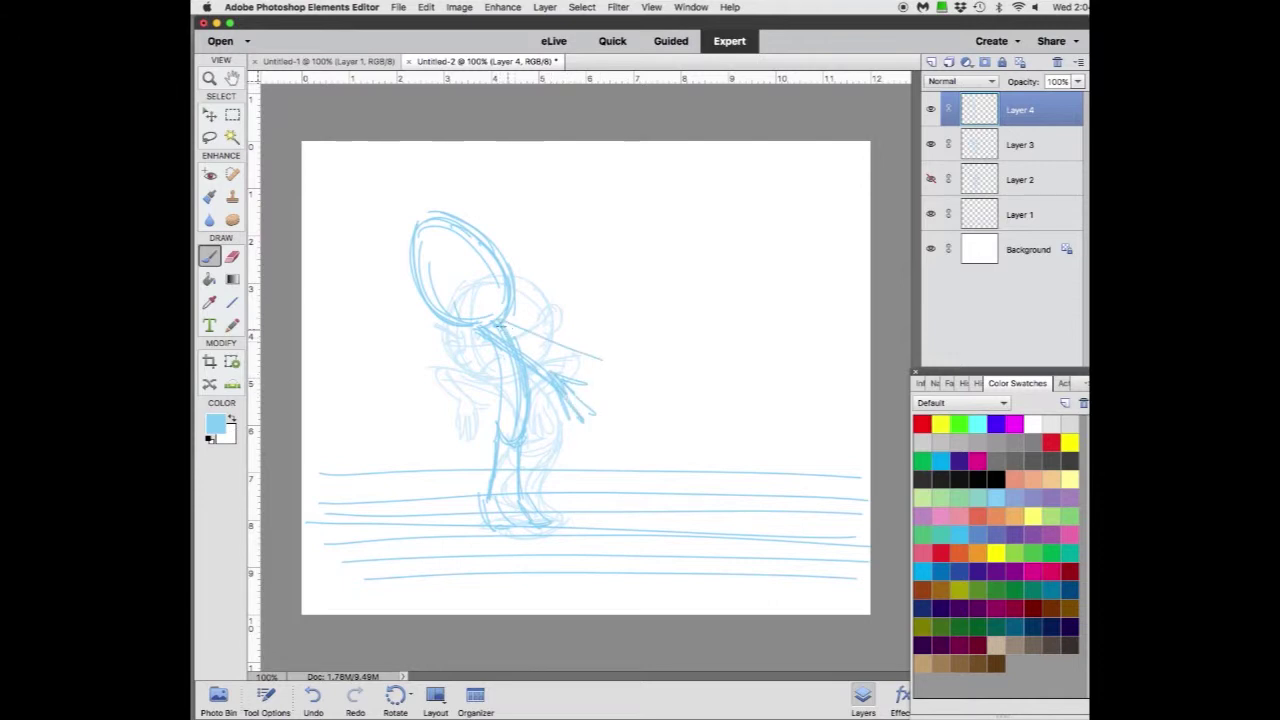
{"action": "mouse_move", "coordinate": [505, 328]}
{"action": "left_mouse_down"}
{"action": "mouse_move", "coordinate": [601, 362]}
{"action": "mouse_move", "coordinate": [598, 379]}
{"action": "mouse_move", "coordinate": [606, 362]}
{"action": "mouse_move", "coordinate": [593, 356]}
{"action": "mouse_move", "coordinate": [641, 363]}
{"action": "mouse_move", "coordinate": [612, 384]}
{"action": "left_mouse_up"}
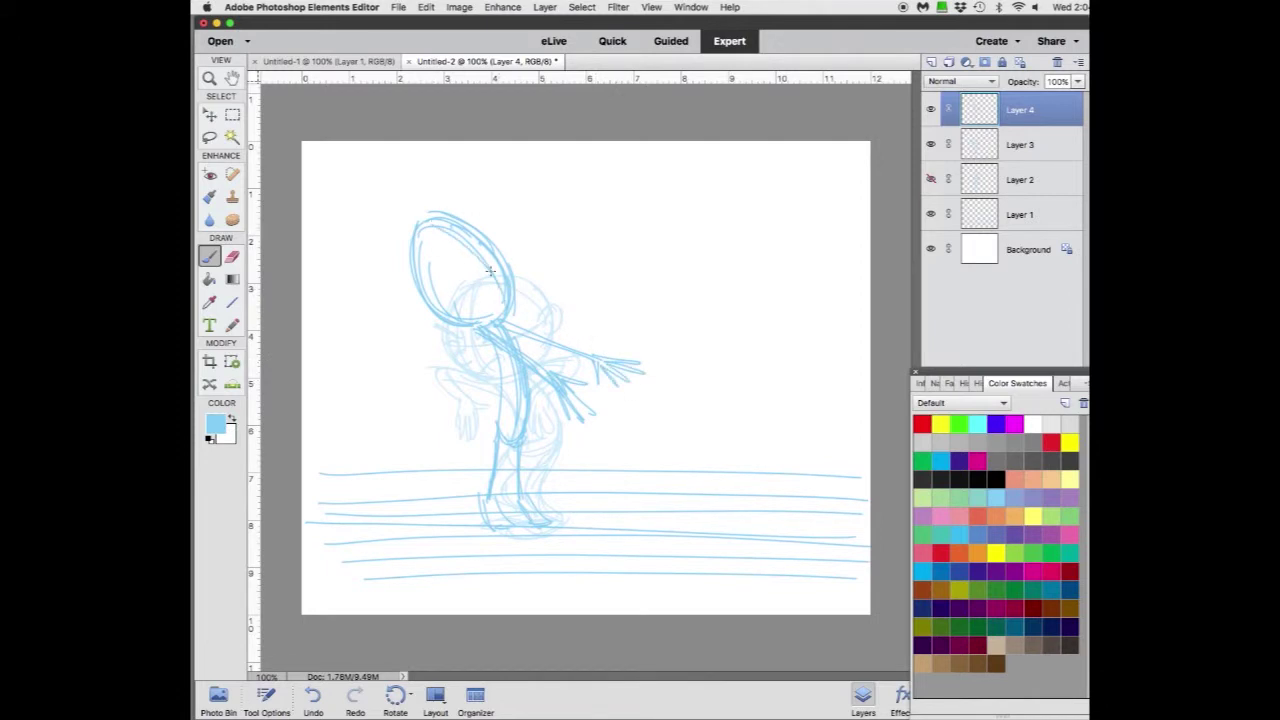
- Add the eyes, open mouth, ear and swept tuft of hair to the third pose's tilted head
{"action": "mouse_move", "coordinate": [461, 270]}
{"action": "left_mouse_down"}
{"action": "mouse_move", "coordinate": [434, 231]}
{"action": "mouse_move", "coordinate": [464, 268]}
{"action": "mouse_move", "coordinate": [474, 236]}
{"action": "left_mouse_up"}
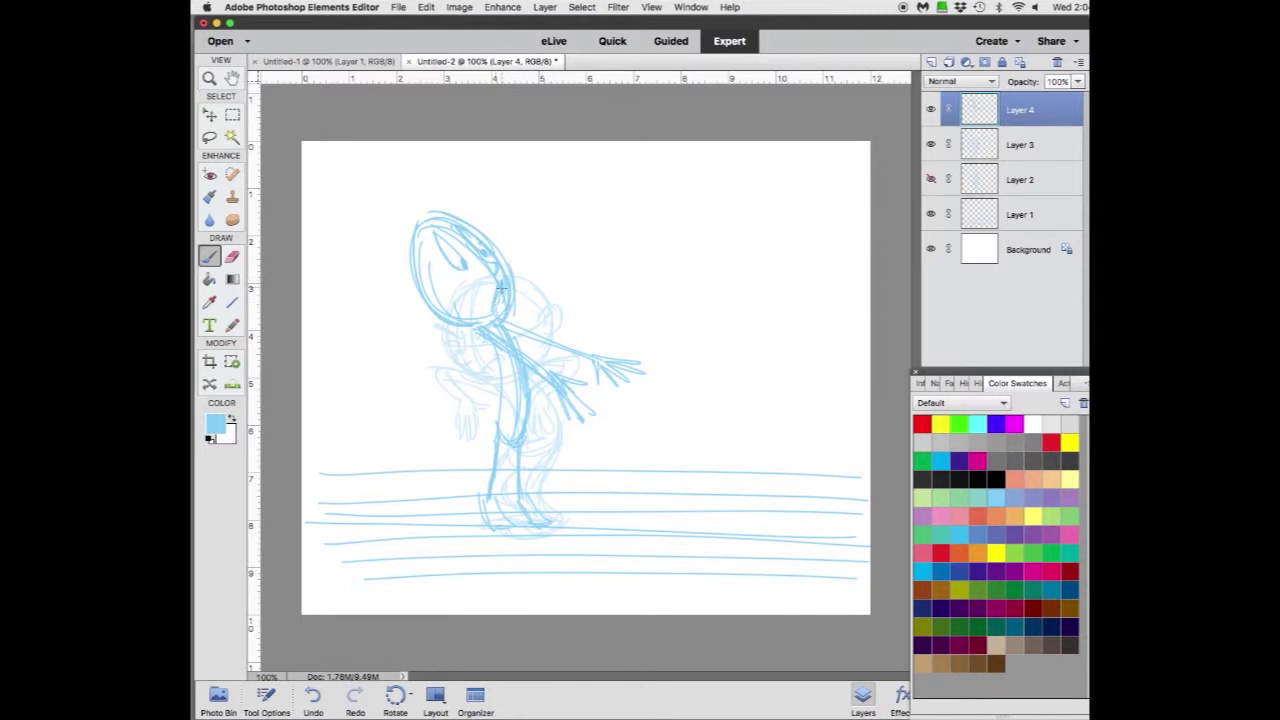
{"action": "left_click_drag", "start_coordinate": [503, 301], "coordinate": [508, 307]}
{"action": "mouse_move", "coordinate": [426, 307]}
{"action": "left_mouse_down"}
{"action": "mouse_move", "coordinate": [458, 264]}
{"action": "mouse_move", "coordinate": [435, 312]}
{"action": "left_mouse_up"}
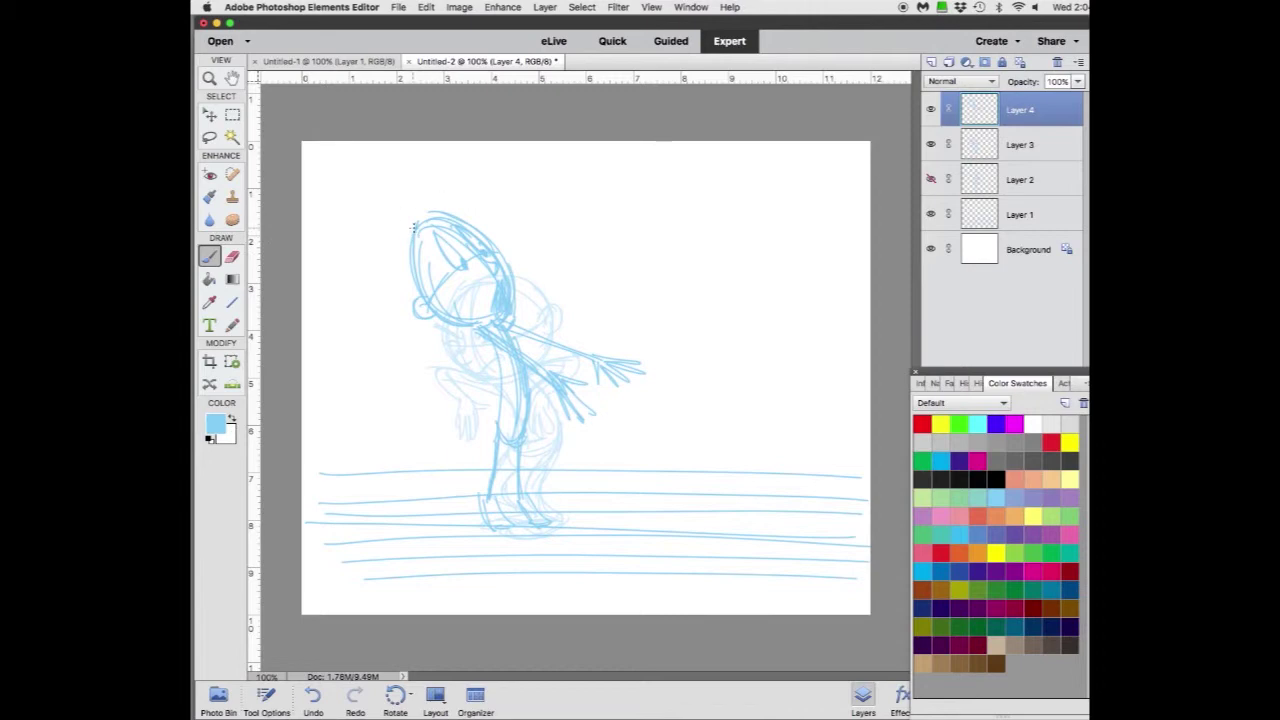
{"action": "mouse_move", "coordinate": [412, 228]}
{"action": "left_mouse_down"}
{"action": "mouse_move", "coordinate": [463, 187]}
{"action": "mouse_move", "coordinate": [422, 220]}
{"action": "mouse_move", "coordinate": [481, 196]}
{"action": "mouse_move", "coordinate": [447, 212]}
{"action": "left_mouse_up"}
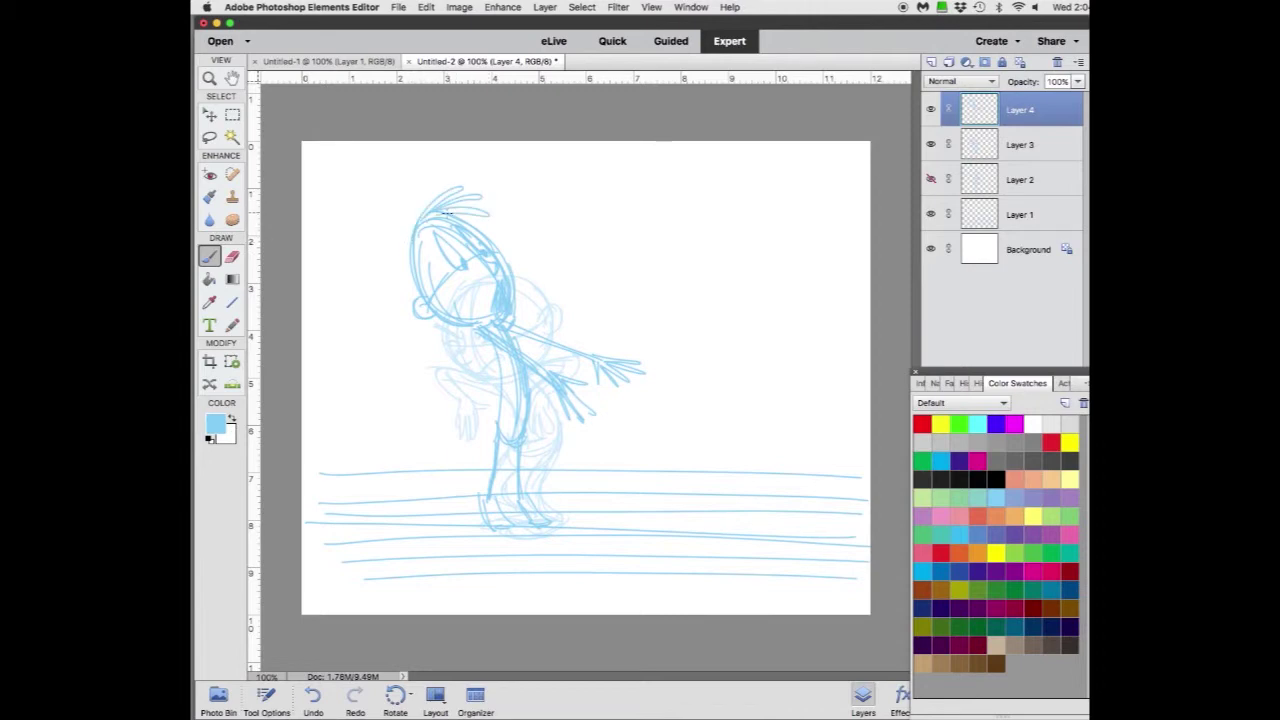
- Choose dark blue and outline the third pose's open mouth, chin and the front edge of the face
{"action": "left_click", "coordinate": [959, 568]}
{"action": "left_click_drag", "start_coordinate": [502, 285], "coordinate": [495, 312]}
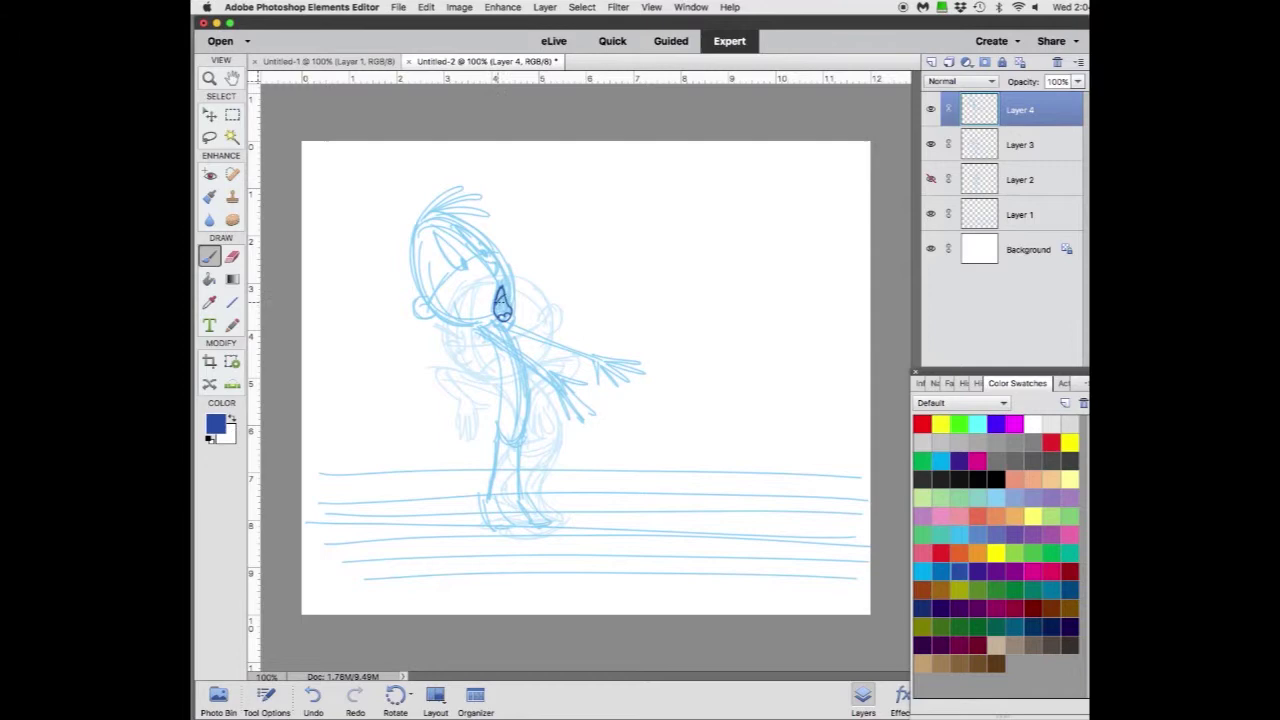
{"action": "mouse_move", "coordinate": [497, 300]}
{"action": "left_mouse_down"}
{"action": "mouse_move", "coordinate": [490, 244]}
{"action": "mouse_move", "coordinate": [513, 280]}
{"action": "mouse_move", "coordinate": [515, 330]}
{"action": "mouse_move", "coordinate": [479, 327]}
{"action": "left_mouse_up"}
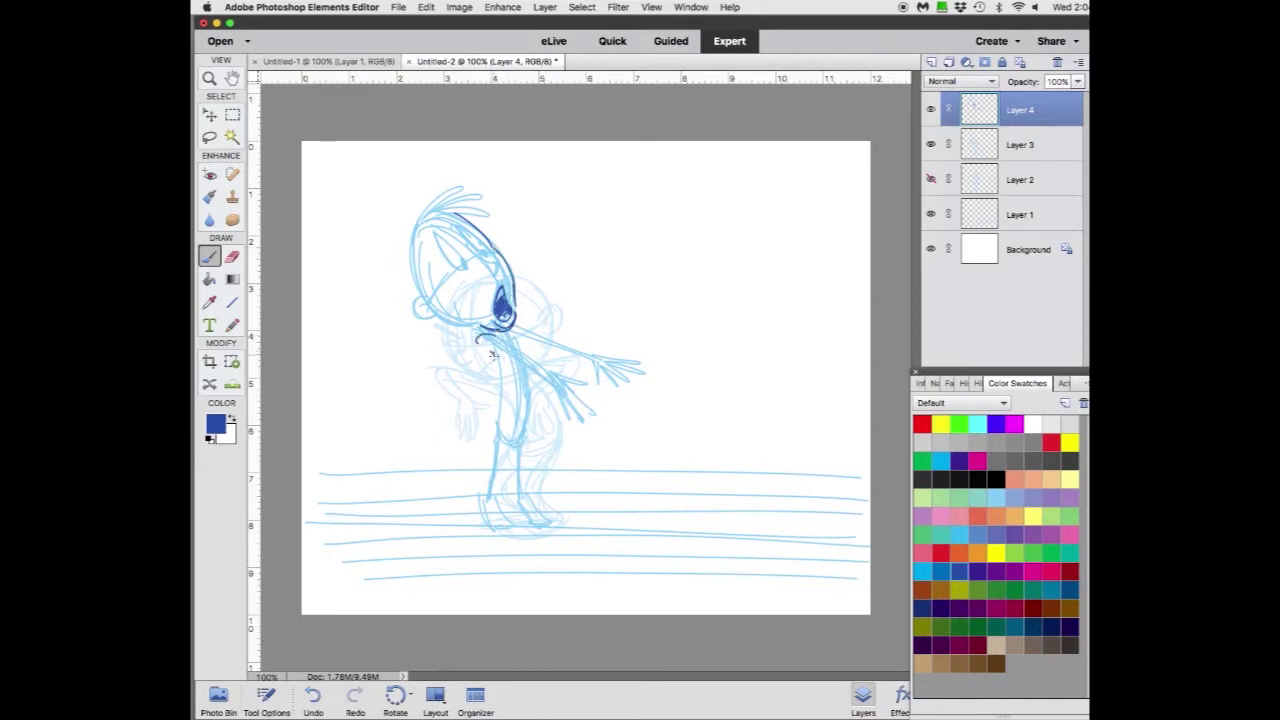
- Outline the third pose's neck, front torso line, two outstretched arms and drooping fingers in dark blue
{"action": "left_click_drag", "start_coordinate": [495, 349], "coordinate": [570, 396]}
{"action": "left_click_drag", "start_coordinate": [503, 358], "coordinate": [548, 385]}
{"action": "left_click_drag", "start_coordinate": [497, 343], "coordinate": [470, 326]}
{"action": "left_click_drag", "start_coordinate": [527, 365], "coordinate": [520, 428]}
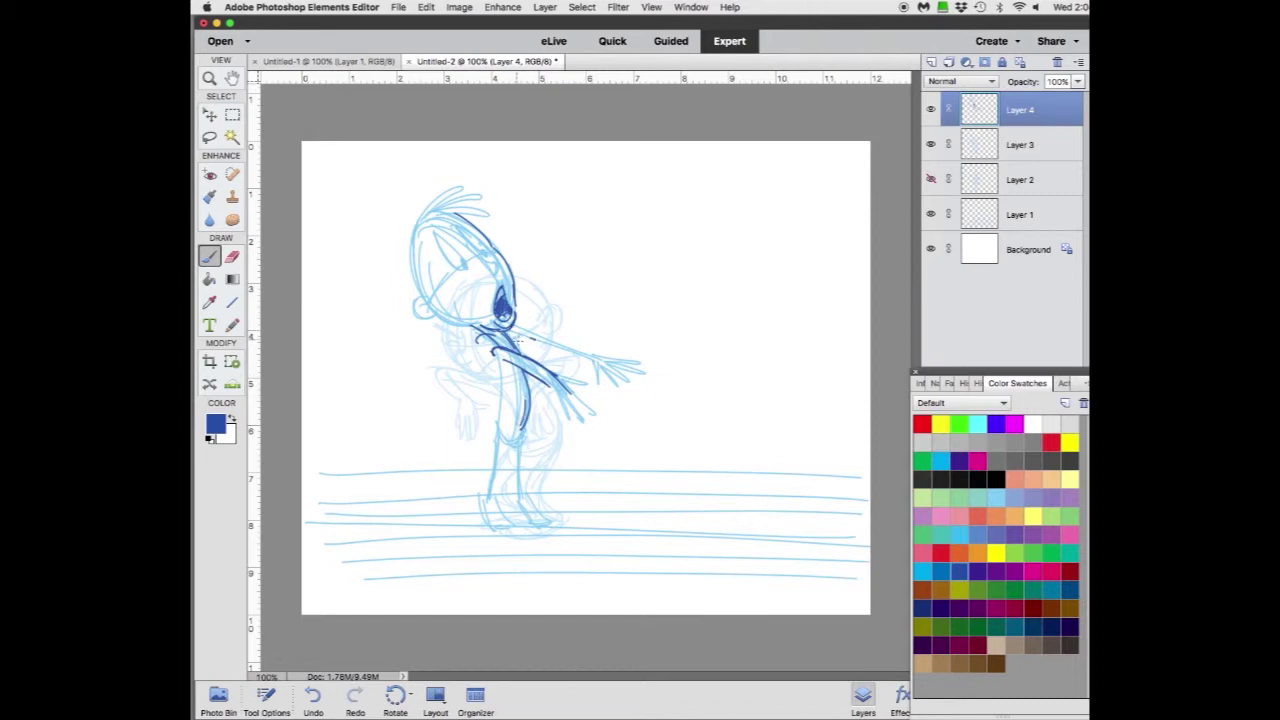
{"action": "mouse_move", "coordinate": [516, 340]}
{"action": "left_mouse_down"}
{"action": "mouse_move", "coordinate": [592, 370]}
{"action": "mouse_move", "coordinate": [575, 413]}
{"action": "left_mouse_up"}
{"action": "mouse_move", "coordinate": [544, 372]}
{"action": "left_mouse_down"}
{"action": "mouse_move", "coordinate": [595, 398]}
{"action": "mouse_move", "coordinate": [578, 401]}
{"action": "mouse_move", "coordinate": [570, 438]}
{"action": "left_mouse_up"}
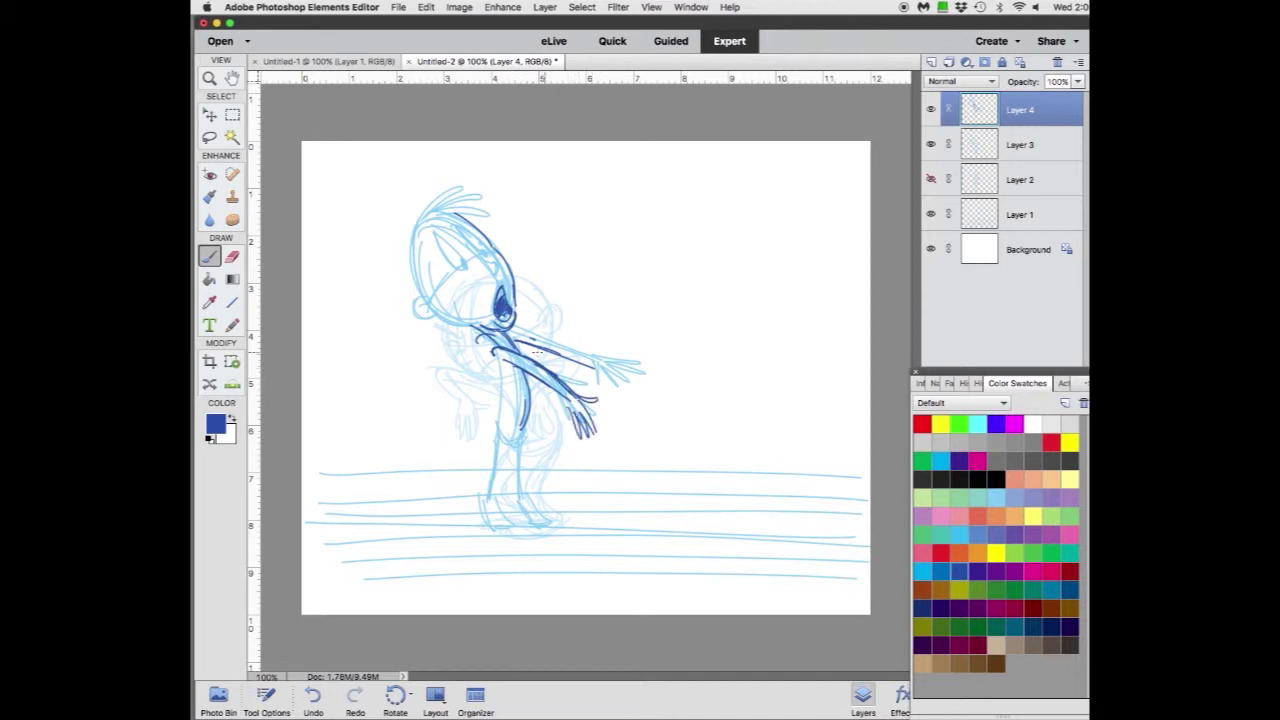
{"action": "left_click_drag", "start_coordinate": [530, 350], "coordinate": [600, 382]}
{"action": "mouse_move", "coordinate": [530, 358]}
{"action": "left_mouse_down"}
{"action": "mouse_move", "coordinate": [628, 398]}
{"action": "mouse_move", "coordinate": [610, 396]}
{"action": "mouse_move", "coordinate": [622, 410]}
{"action": "mouse_move", "coordinate": [614, 400]}
{"action": "left_mouse_up"}
{"action": "left_click_drag", "start_coordinate": [612, 380], "coordinate": [624, 398]}
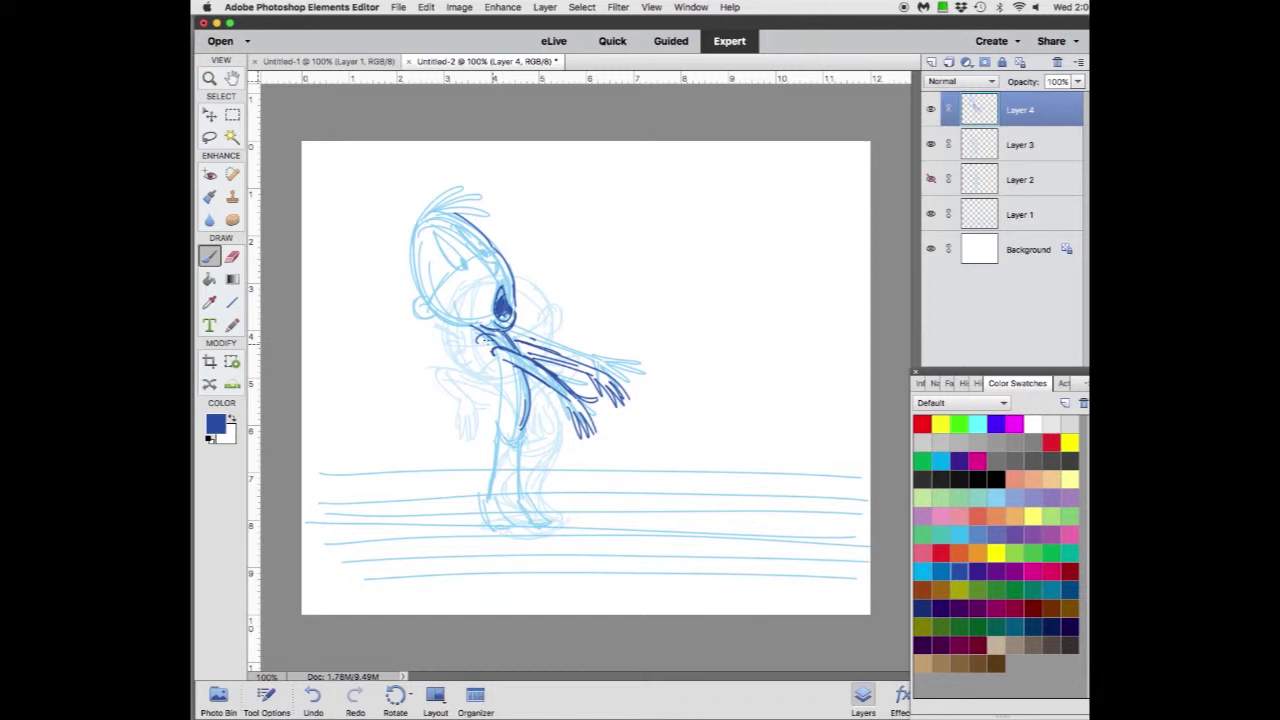
- Outline the third pose's shoulder, ear, jaw, eyes, back of the head and hair tuft in dark blue
{"action": "left_click_drag", "start_coordinate": [476, 331], "coordinate": [498, 350]}
{"action": "left_click_drag", "start_coordinate": [414, 309], "coordinate": [484, 324]}
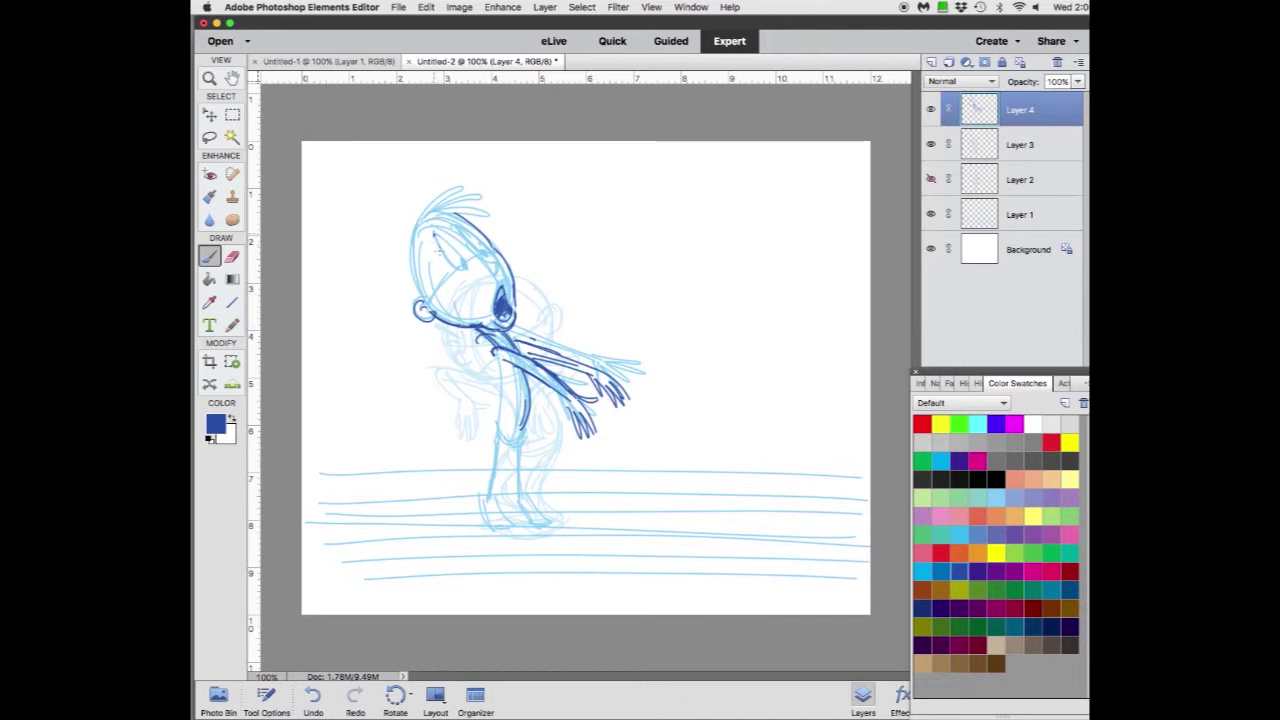
{"action": "mouse_move", "coordinate": [435, 236]}
{"action": "left_mouse_down"}
{"action": "mouse_move", "coordinate": [454, 267]}
{"action": "mouse_move", "coordinate": [433, 235]}
{"action": "mouse_move", "coordinate": [463, 265]}
{"action": "mouse_move", "coordinate": [459, 230]}
{"action": "mouse_move", "coordinate": [488, 254]}
{"action": "left_mouse_up"}
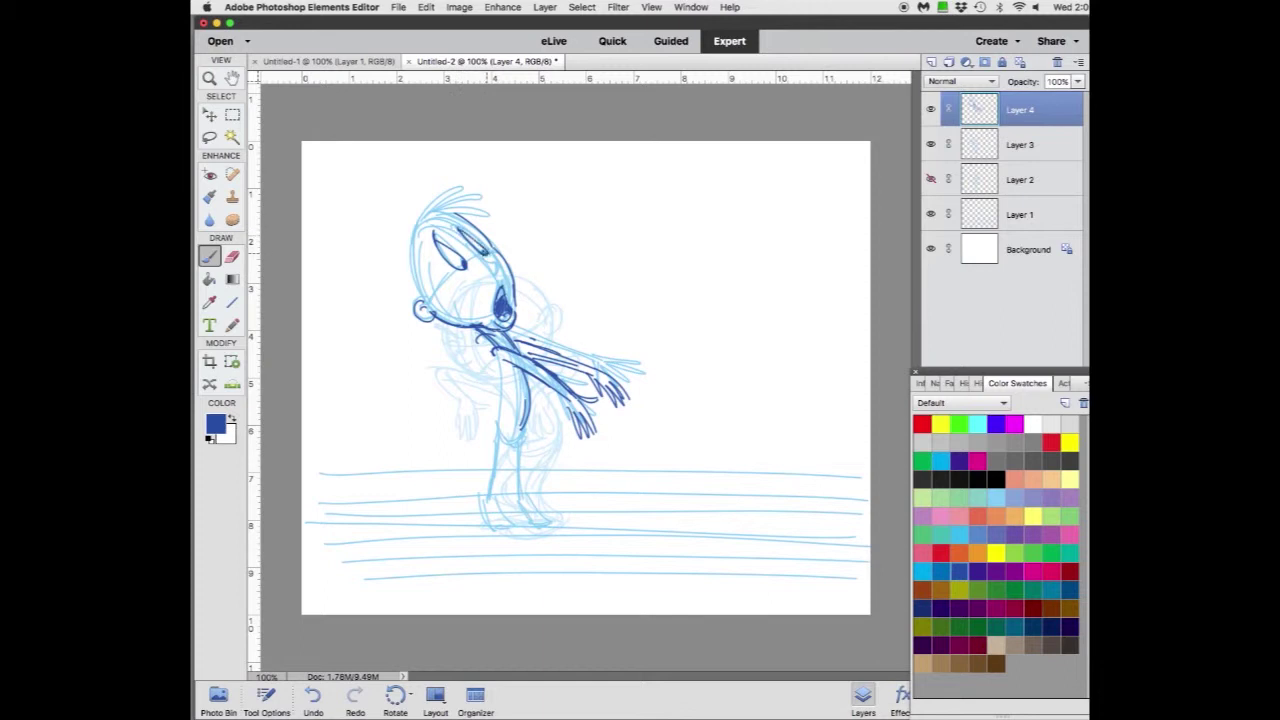
{"action": "mouse_move", "coordinate": [424, 226]}
{"action": "left_mouse_down"}
{"action": "mouse_move", "coordinate": [430, 247]}
{"action": "mouse_move", "coordinate": [460, 223]}
{"action": "mouse_move", "coordinate": [452, 192]}
{"action": "mouse_move", "coordinate": [474, 202]}
{"action": "mouse_move", "coordinate": [410, 246]}
{"action": "mouse_move", "coordinate": [412, 286]}
{"action": "mouse_move", "coordinate": [436, 310]}
{"action": "left_mouse_up"}
- Draw the third pose's back, shorts and legs in dark blue, with both feet kicked up and hatched soles
{"action": "mouse_move", "coordinate": [492, 348]}
{"action": "left_mouse_down"}
{"action": "mouse_move", "coordinate": [499, 431]}
{"action": "mouse_move", "coordinate": [481, 488]}
{"action": "left_mouse_up"}
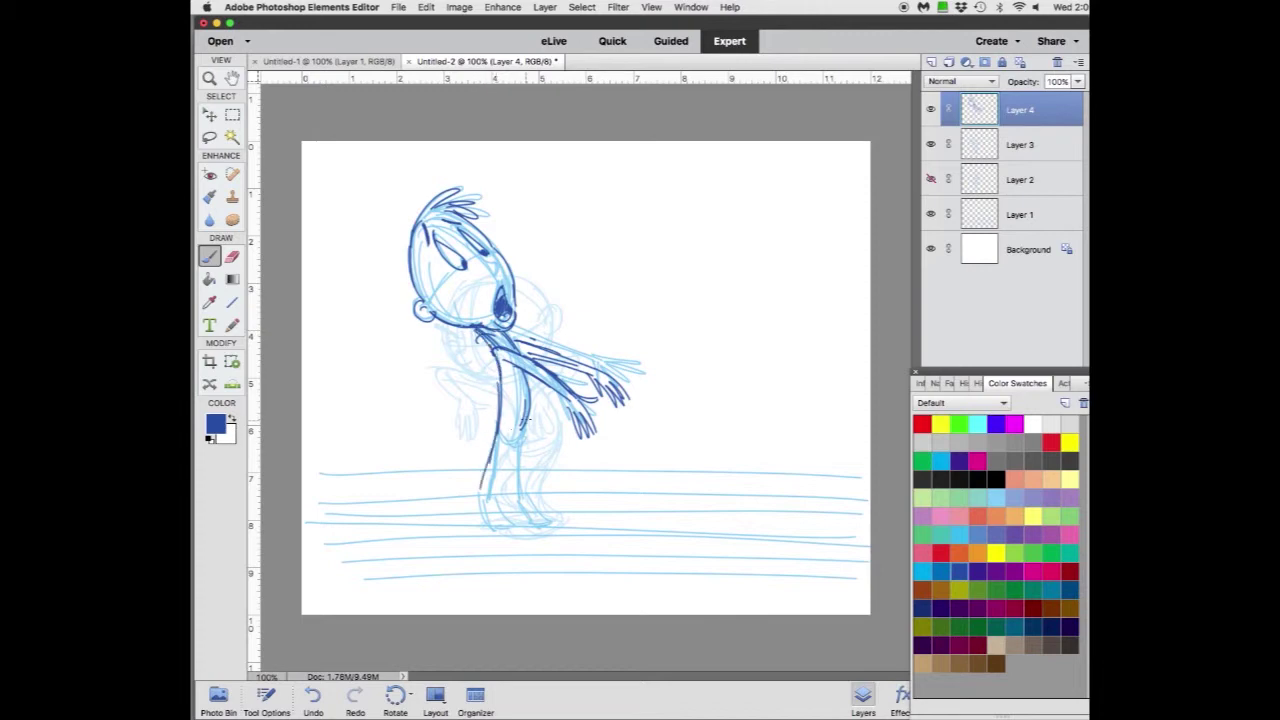
{"action": "mouse_move", "coordinate": [527, 420]}
{"action": "left_mouse_down"}
{"action": "mouse_move", "coordinate": [508, 440]}
{"action": "mouse_move", "coordinate": [523, 400]}
{"action": "mouse_move", "coordinate": [508, 414]}
{"action": "left_mouse_up"}
{"action": "mouse_move", "coordinate": [505, 340]}
{"action": "left_mouse_down"}
{"action": "mouse_move", "coordinate": [530, 418]}
{"action": "mouse_move", "coordinate": [528, 380]}
{"action": "mouse_move", "coordinate": [514, 446]}
{"action": "left_mouse_up"}
{"action": "left_click_drag", "start_coordinate": [502, 388], "coordinate": [497, 428]}
{"action": "mouse_move", "coordinate": [498, 436]}
{"action": "left_mouse_down"}
{"action": "mouse_move", "coordinate": [522, 450]}
{"action": "mouse_move", "coordinate": [506, 452]}
{"action": "left_mouse_up"}
{"action": "left_click_drag", "start_coordinate": [530, 410], "coordinate": [501, 426]}
{"action": "mouse_move", "coordinate": [532, 412]}
{"action": "left_mouse_down"}
{"action": "mouse_move", "coordinate": [505, 422]}
{"action": "mouse_move", "coordinate": [504, 462]}
{"action": "mouse_move", "coordinate": [474, 506]}
{"action": "left_mouse_up"}
{"action": "left_click_drag", "start_coordinate": [506, 436], "coordinate": [474, 498]}
{"action": "mouse_move", "coordinate": [452, 428]}
{"action": "left_mouse_down"}
{"action": "mouse_move", "coordinate": [474, 498]}
{"action": "mouse_move", "coordinate": [438, 434]}
{"action": "mouse_move", "coordinate": [486, 492]}
{"action": "mouse_move", "coordinate": [452, 468]}
{"action": "mouse_move", "coordinate": [474, 478]}
{"action": "left_mouse_up"}
{"action": "left_click_drag", "start_coordinate": [454, 450], "coordinate": [478, 490]}
{"action": "mouse_move", "coordinate": [508, 438]}
{"action": "left_mouse_down"}
{"action": "mouse_move", "coordinate": [484, 490]}
{"action": "mouse_move", "coordinate": [506, 452]}
{"action": "mouse_move", "coordinate": [516, 486]}
{"action": "mouse_move", "coordinate": [502, 500]}
{"action": "mouse_move", "coordinate": [550, 450]}
{"action": "mouse_move", "coordinate": [508, 502]}
{"action": "left_mouse_up"}
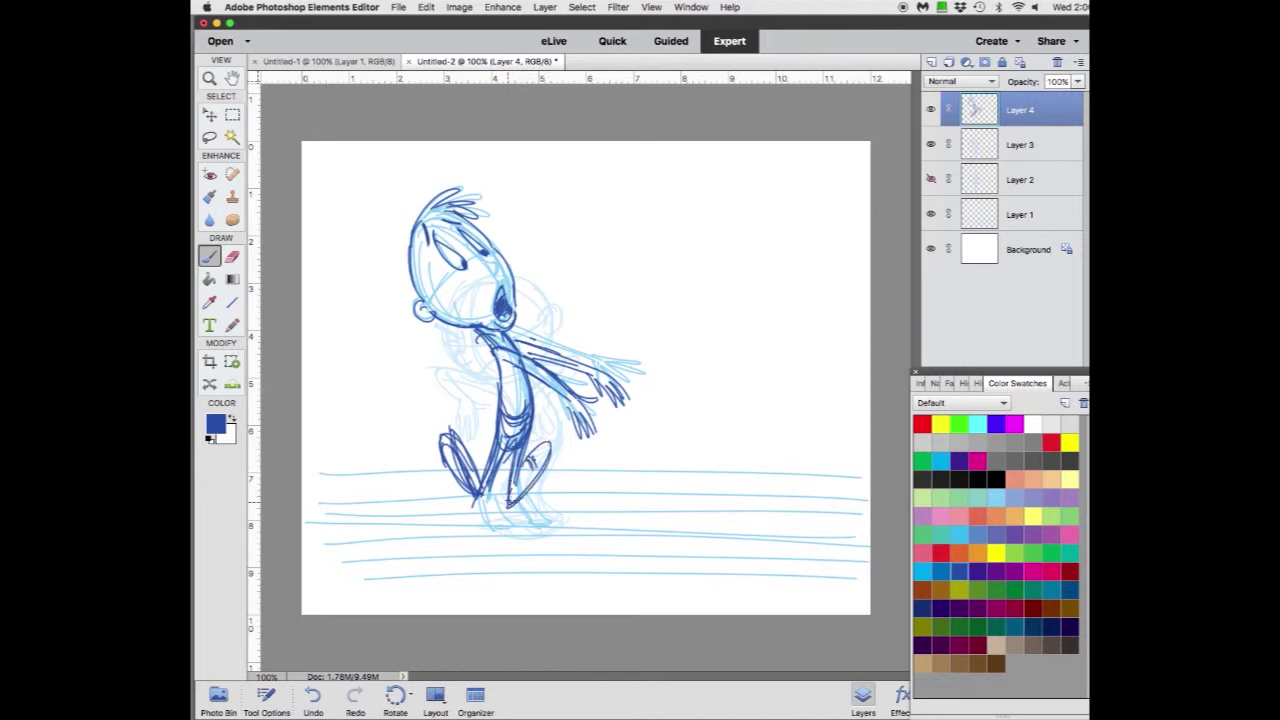
{"action": "left_click_drag", "start_coordinate": [450, 450], "coordinate": [470, 488]}
- Remove the leftover light blue guide strokes around the third pose and touch up its hairline in dark blue
{"action": "mouse_move", "coordinate": [643, 354]}
{"action": "left_mouse_down"}
{"action": "mouse_move", "coordinate": [623, 363]}
{"action": "mouse_move", "coordinate": [530, 334]}
{"action": "left_mouse_up"}
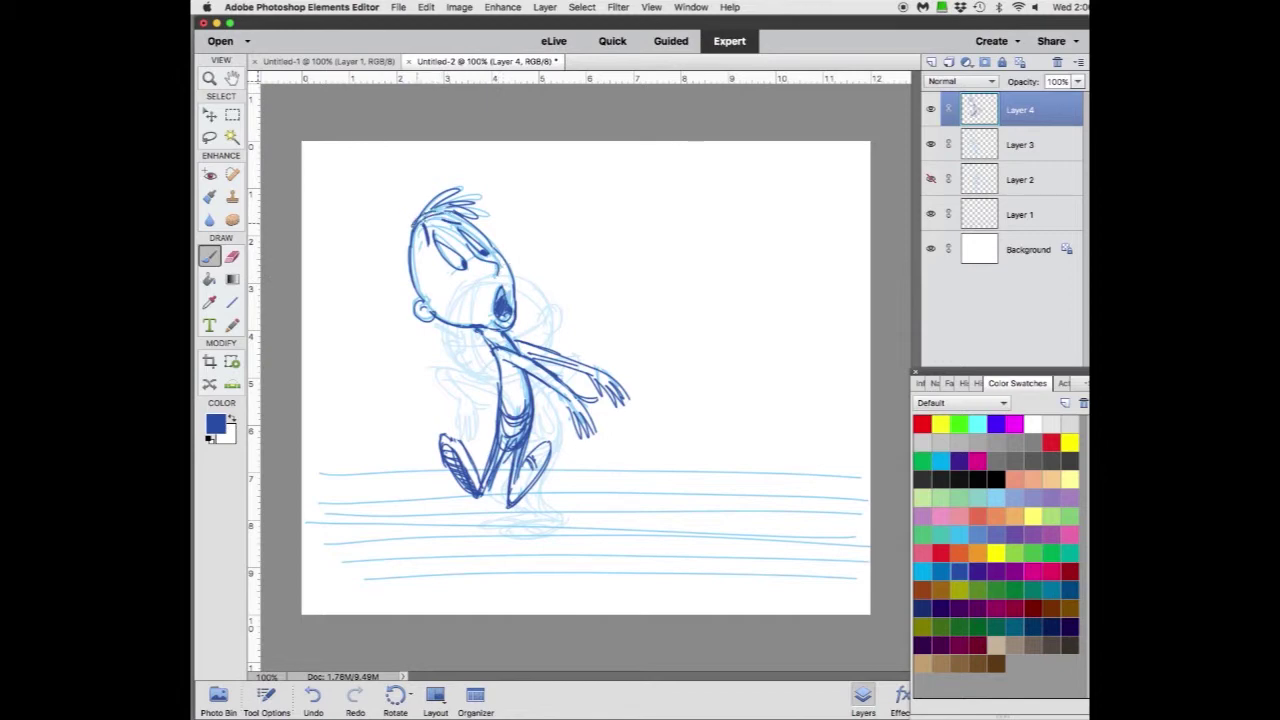
{"action": "left_click_drag", "start_coordinate": [417, 223], "coordinate": [452, 213]}
- Fade the third pose by lowering Layer 4's opacity and add a new layer for the fourth pose
{"action": "left_click", "coordinate": [1079, 82]}
{"action": "left_click_drag", "start_coordinate": [1080, 97], "coordinate": [1042, 101]}
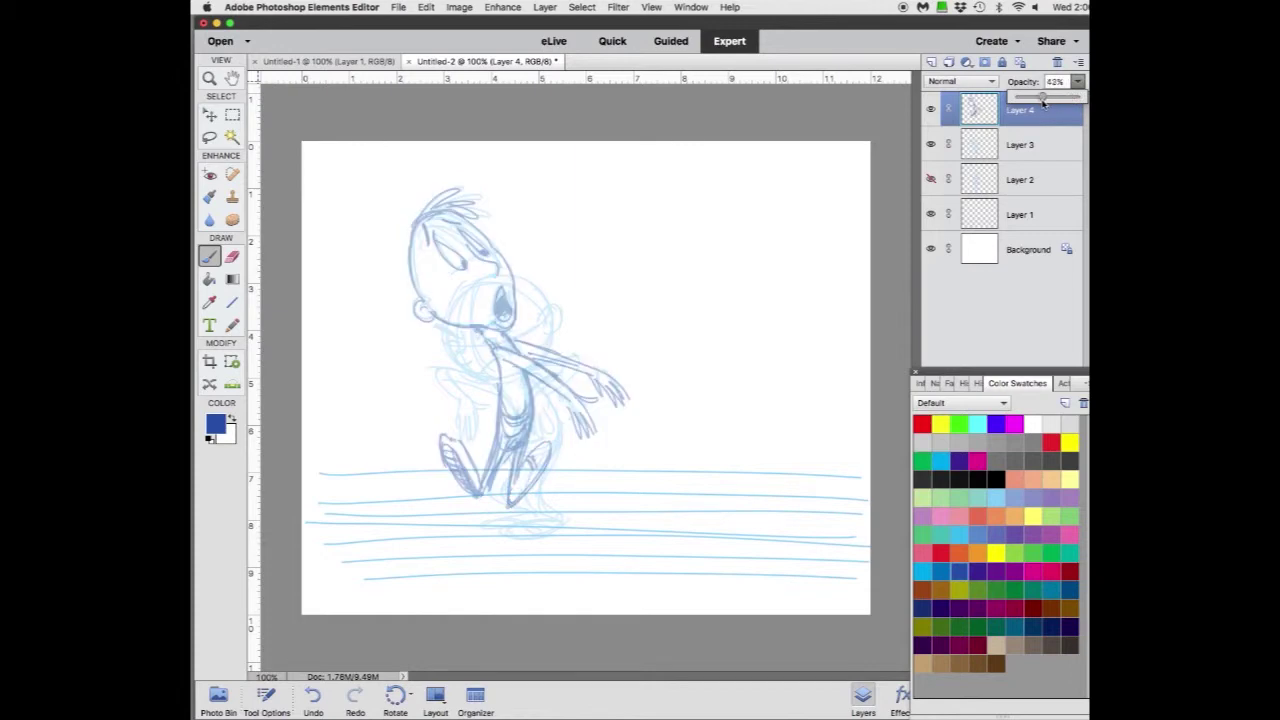
{"action": "left_click", "coordinate": [931, 62]}
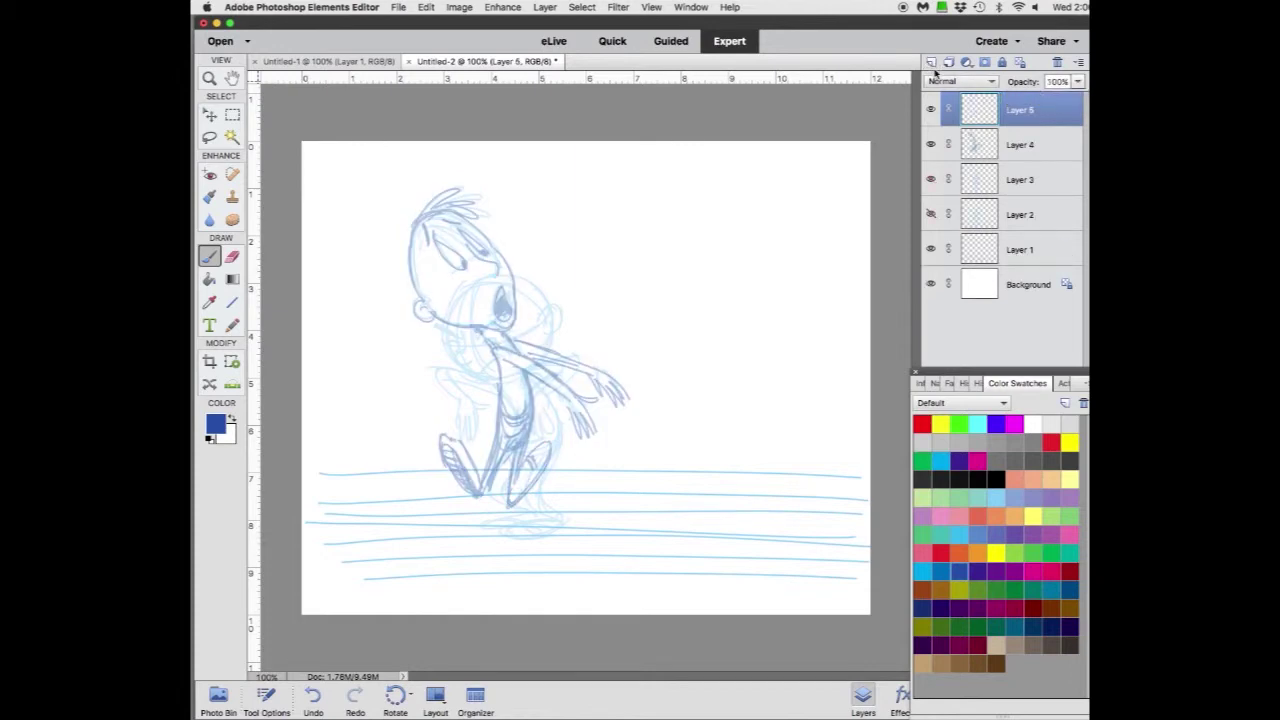
- Choose light blue and sketch the fourth pose's diagonal torso over the faded third pose
{"action": "left_click", "coordinate": [1012, 490]}
{"action": "left_click_drag", "start_coordinate": [513, 255], "coordinate": [514, 264]}
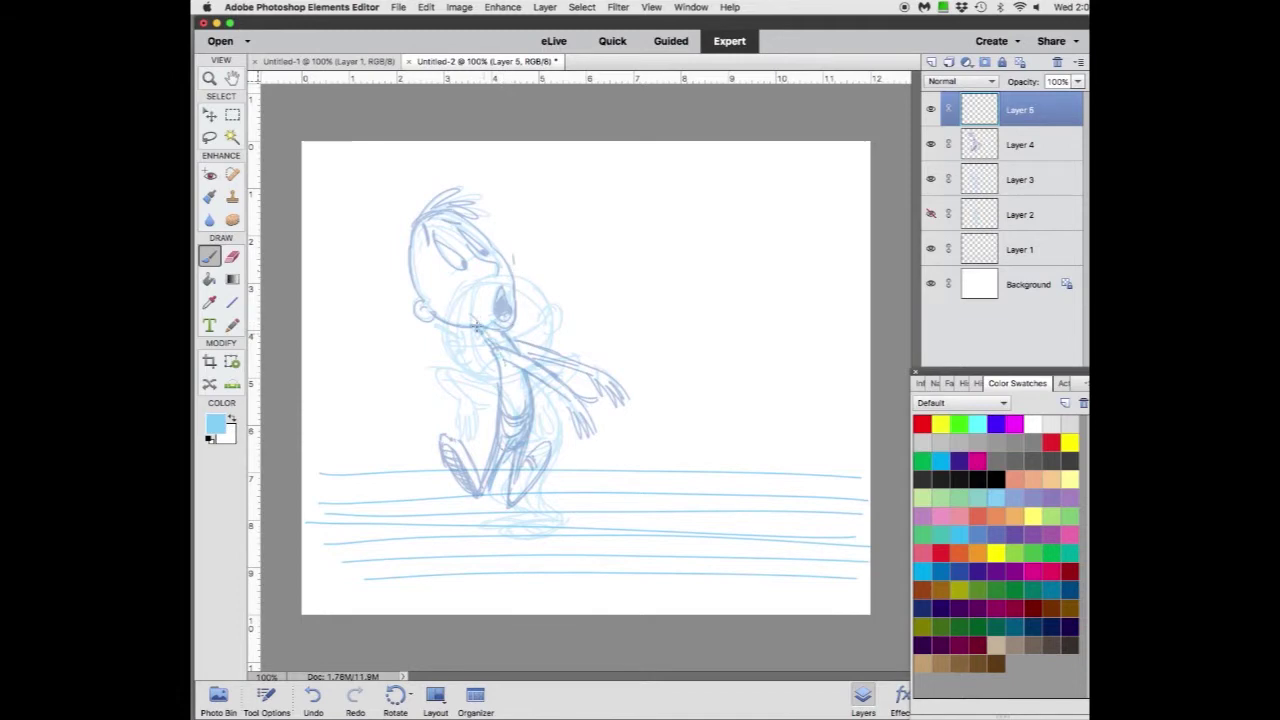
{"action": "left_click_drag", "start_coordinate": [512, 334], "coordinate": [549, 398]}
{"action": "mouse_move", "coordinate": [488, 316]}
{"action": "left_mouse_down"}
{"action": "mouse_move", "coordinate": [546, 382]}
{"action": "mouse_move", "coordinate": [510, 368]}
{"action": "left_mouse_up"}
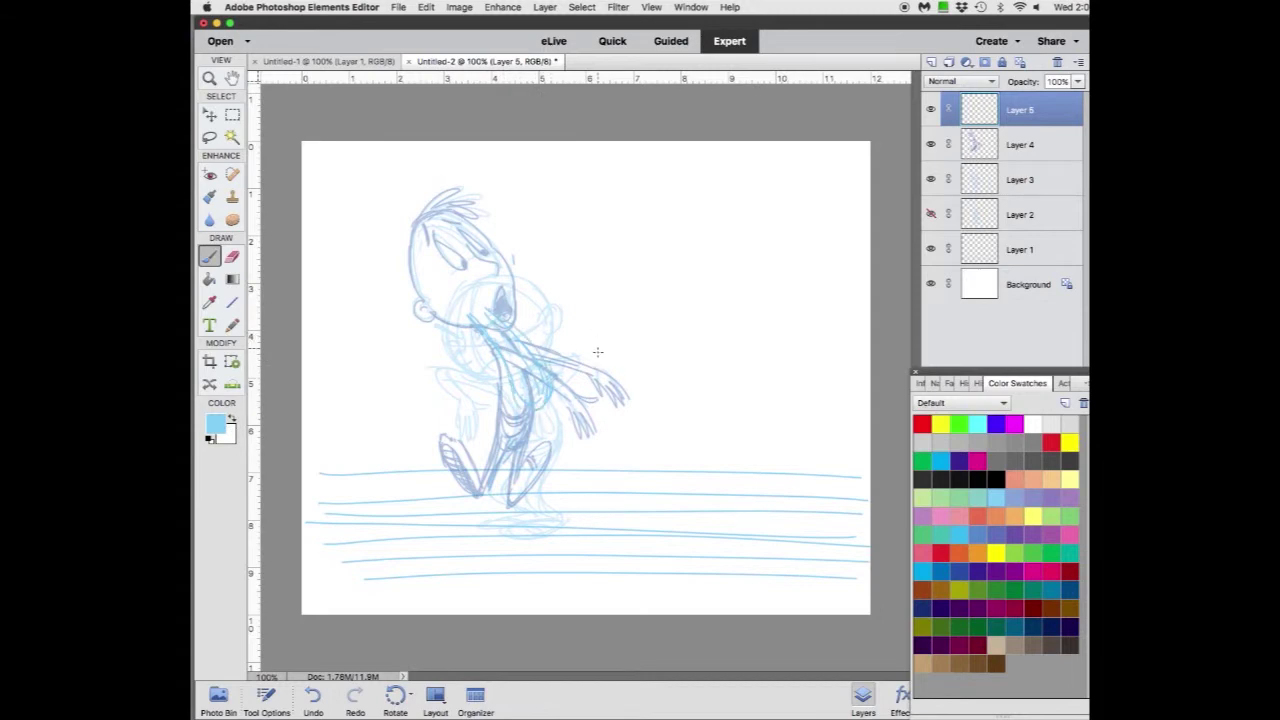
- Sketch the fourth pose's round, thrown-back head with facial guide curves in light blue
{"action": "mouse_move", "coordinate": [400, 262]}
{"action": "left_mouse_down"}
{"action": "mouse_move", "coordinate": [453, 326]}
{"action": "mouse_move", "coordinate": [487, 262]}
{"action": "left_mouse_up"}
{"action": "left_click_drag", "start_coordinate": [412, 233], "coordinate": [387, 254]}
{"action": "mouse_move", "coordinate": [465, 242]}
{"action": "left_mouse_down"}
{"action": "mouse_move", "coordinate": [487, 303]}
{"action": "mouse_move", "coordinate": [463, 240]}
{"action": "mouse_move", "coordinate": [373, 272]}
{"action": "mouse_move", "coordinate": [425, 315]}
{"action": "mouse_move", "coordinate": [380, 263]}
{"action": "mouse_move", "coordinate": [464, 330]}
{"action": "mouse_move", "coordinate": [470, 260]}
{"action": "mouse_move", "coordinate": [481, 313]}
{"action": "mouse_move", "coordinate": [477, 290]}
{"action": "mouse_move", "coordinate": [462, 309]}
{"action": "mouse_move", "coordinate": [488, 275]}
{"action": "mouse_move", "coordinate": [460, 322]}
{"action": "left_mouse_up"}
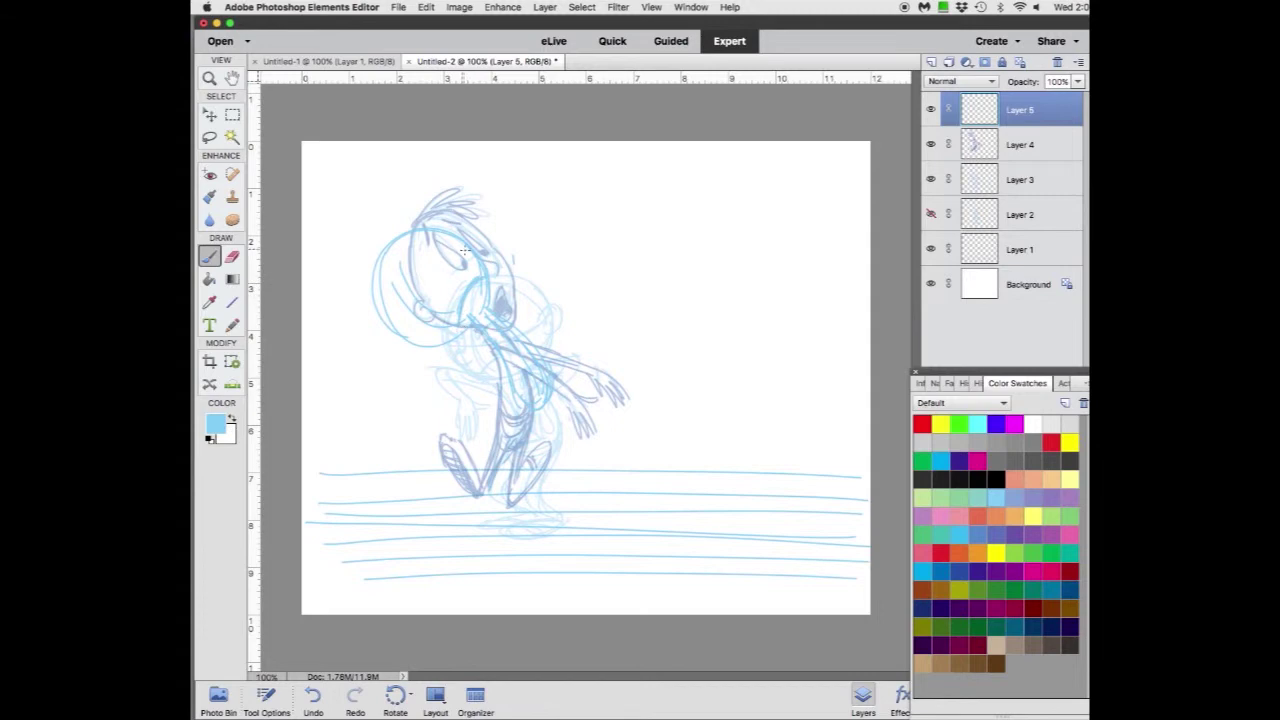
{"action": "left_click_drag", "start_coordinate": [431, 247], "coordinate": [420, 342]}
{"action": "left_click_drag", "start_coordinate": [398, 270], "coordinate": [409, 336]}
{"action": "left_click_drag", "start_coordinate": [432, 249], "coordinate": [412, 320]}
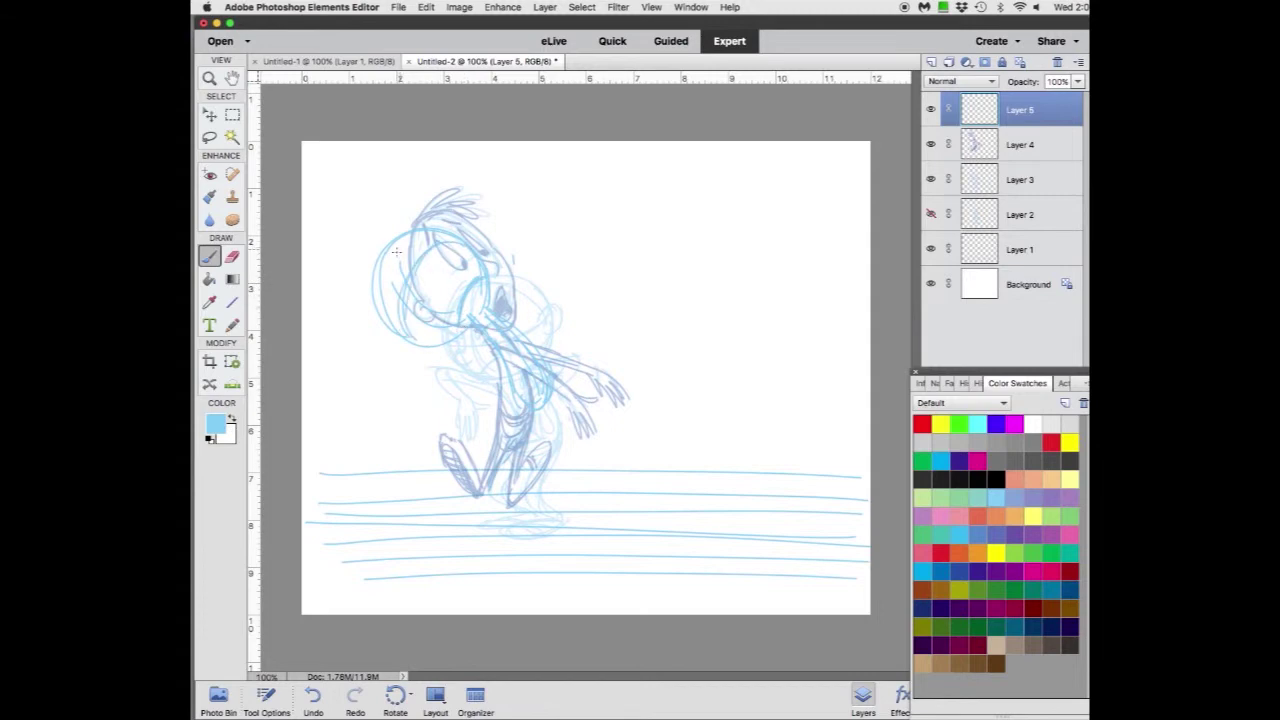
- Add the eyes, hair tuft, shaded wide-open mouth and ear to the fourth pose's head
{"action": "mouse_move", "coordinate": [428, 237]}
{"action": "left_mouse_down"}
{"action": "mouse_move", "coordinate": [394, 248]}
{"action": "mouse_move", "coordinate": [434, 234]}
{"action": "left_mouse_up"}
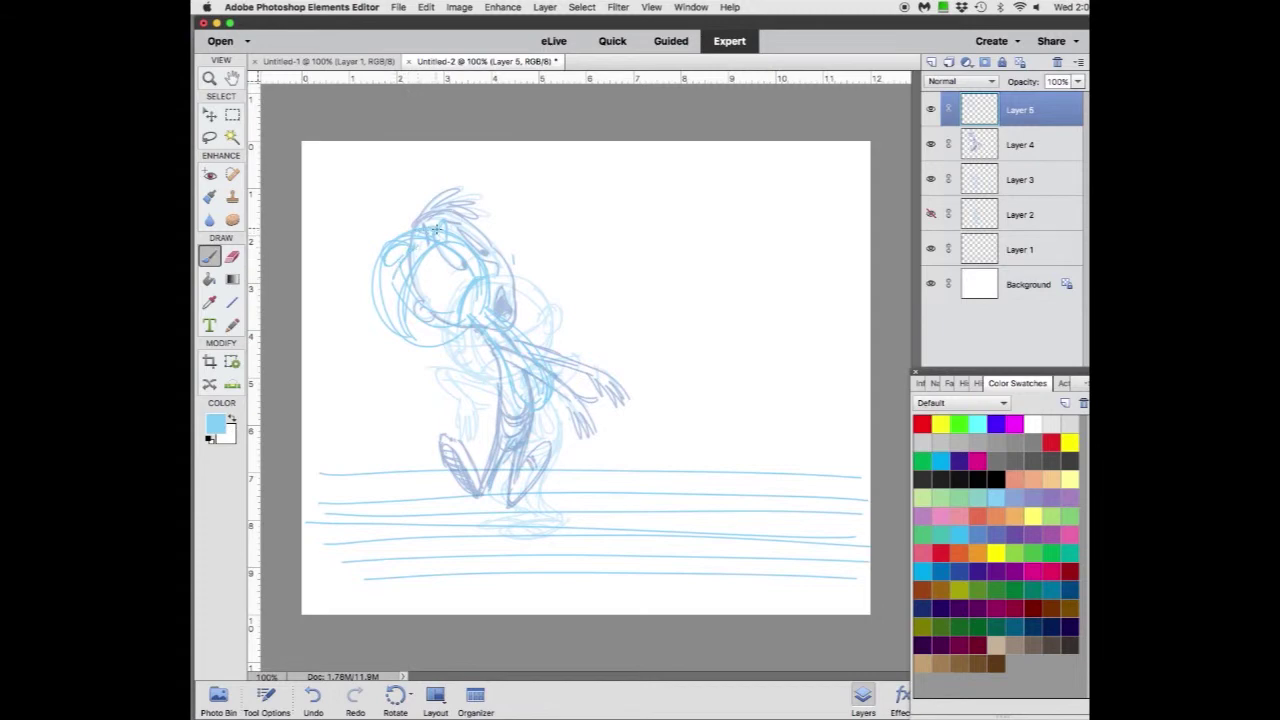
{"action": "mouse_move", "coordinate": [383, 247]}
{"action": "left_mouse_down"}
{"action": "mouse_move", "coordinate": [374, 256]}
{"action": "mouse_move", "coordinate": [372, 244]}
{"action": "left_mouse_up"}
{"action": "mouse_move", "coordinate": [450, 256]}
{"action": "left_mouse_down"}
{"action": "mouse_move", "coordinate": [439, 289]}
{"action": "mouse_move", "coordinate": [449, 301]}
{"action": "left_mouse_up"}
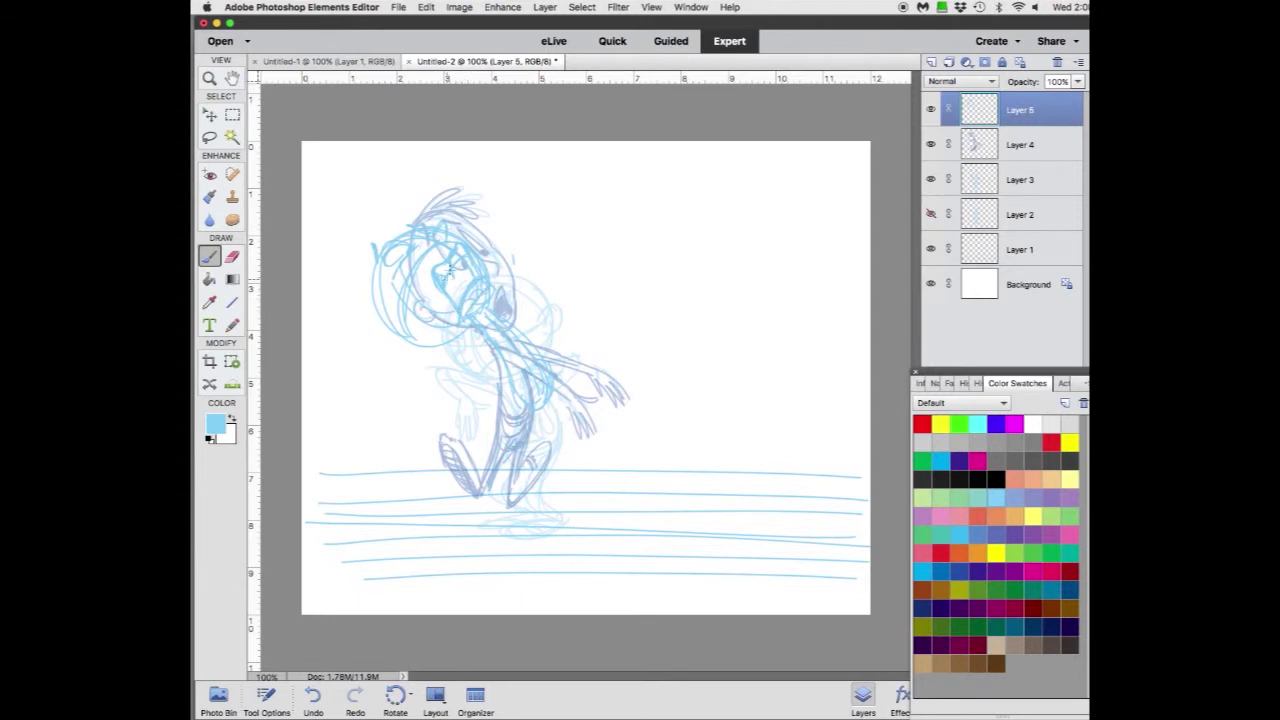
{"action": "mouse_move", "coordinate": [449, 269]}
{"action": "left_mouse_down"}
{"action": "mouse_move", "coordinate": [456, 285]}
{"action": "mouse_move", "coordinate": [467, 278]}
{"action": "left_mouse_up"}
{"action": "mouse_move", "coordinate": [397, 330]}
{"action": "left_mouse_down"}
{"action": "mouse_move", "coordinate": [392, 348]}
{"action": "mouse_move", "coordinate": [409, 350]}
{"action": "mouse_move", "coordinate": [381, 313]}
{"action": "left_mouse_up"}
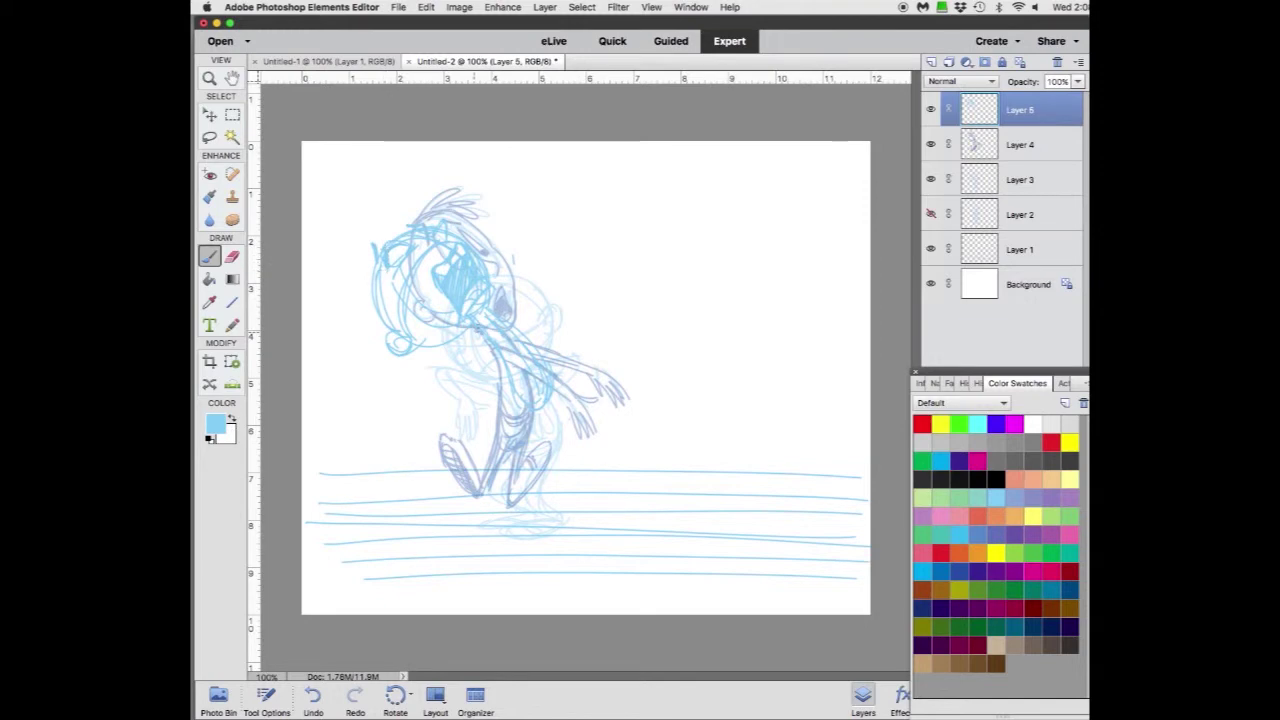
- Sketch the fourth pose's arms, one raised overhead and one stretched out behind the head, with spread fingers
{"action": "left_click_drag", "start_coordinate": [489, 257], "coordinate": [492, 285]}
{"action": "mouse_move", "coordinate": [489, 219]}
{"action": "left_mouse_down"}
{"action": "mouse_move", "coordinate": [491, 292]}
{"action": "mouse_move", "coordinate": [482, 216]}
{"action": "mouse_move", "coordinate": [486, 283]}
{"action": "mouse_move", "coordinate": [490, 226]}
{"action": "mouse_move", "coordinate": [501, 268]}
{"action": "mouse_move", "coordinate": [480, 214]}
{"action": "mouse_move", "coordinate": [461, 215]}
{"action": "mouse_move", "coordinate": [477, 205]}
{"action": "mouse_move", "coordinate": [468, 193]}
{"action": "mouse_move", "coordinate": [500, 190]}
{"action": "left_mouse_up"}
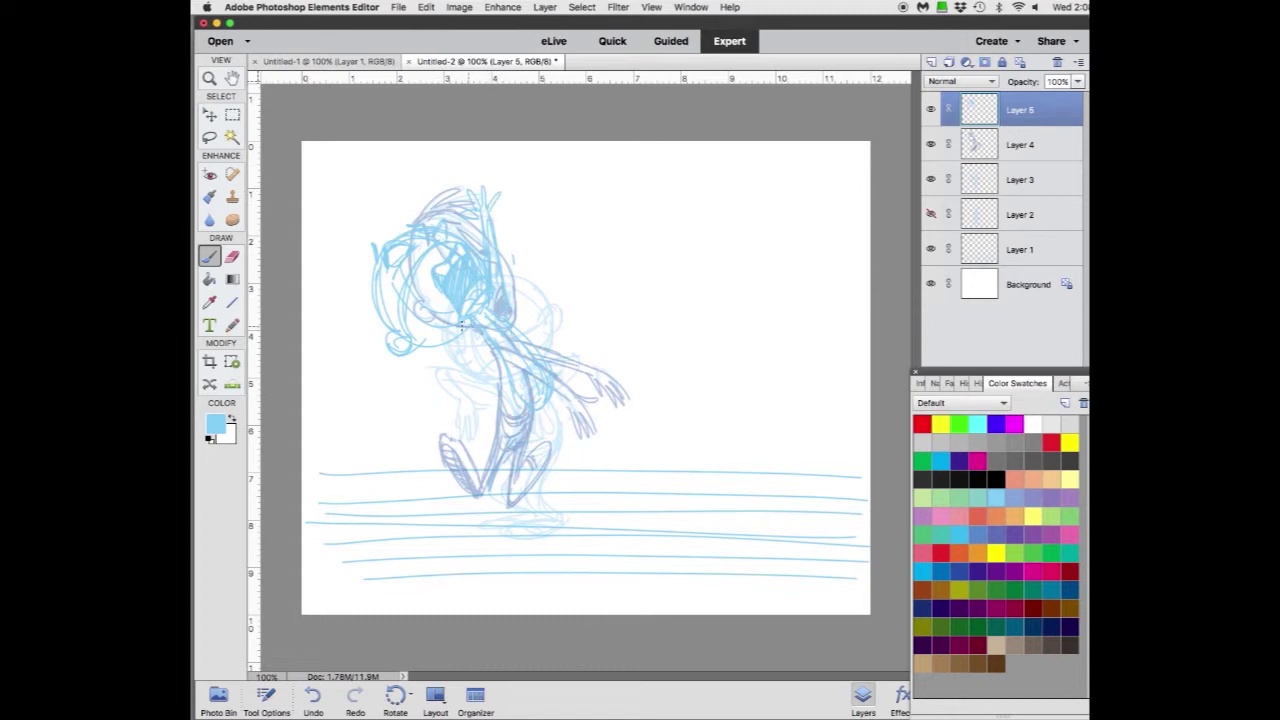
{"action": "left_click_drag", "start_coordinate": [458, 326], "coordinate": [374, 315]}
{"action": "mouse_move", "coordinate": [485, 338]}
{"action": "left_mouse_down"}
{"action": "mouse_move", "coordinate": [354, 319]}
{"action": "mouse_move", "coordinate": [341, 297]}
{"action": "mouse_move", "coordinate": [347, 315]}
{"action": "mouse_move", "coordinate": [321, 327]}
{"action": "mouse_move", "coordinate": [342, 321]}
{"action": "mouse_move", "coordinate": [322, 348]}
{"action": "mouse_move", "coordinate": [346, 327]}
{"action": "left_mouse_up"}
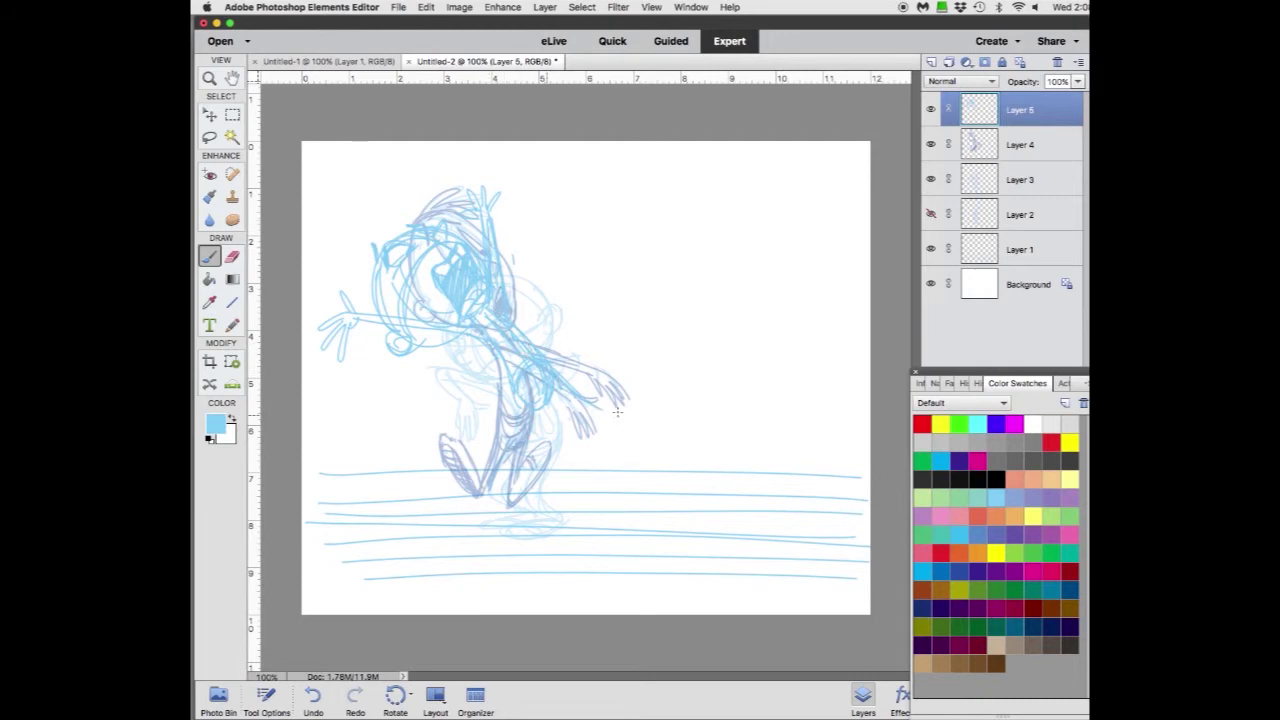
- Sketch the fourth pose's legs, one kicked forward and one bent below the body, with large shaded soles
{"action": "left_click_drag", "start_coordinate": [598, 406], "coordinate": [614, 414]}
{"action": "left_click_drag", "start_coordinate": [538, 373], "coordinate": [620, 418]}
{"action": "mouse_move", "coordinate": [596, 350]}
{"action": "left_mouse_down"}
{"action": "mouse_move", "coordinate": [608, 410]}
{"action": "mouse_move", "coordinate": [598, 351]}
{"action": "mouse_move", "coordinate": [622, 400]}
{"action": "mouse_move", "coordinate": [612, 350]}
{"action": "left_mouse_up"}
{"action": "mouse_move", "coordinate": [604, 408]}
{"action": "left_mouse_down"}
{"action": "mouse_move", "coordinate": [605, 361]}
{"action": "mouse_move", "coordinate": [617, 404]}
{"action": "left_mouse_up"}
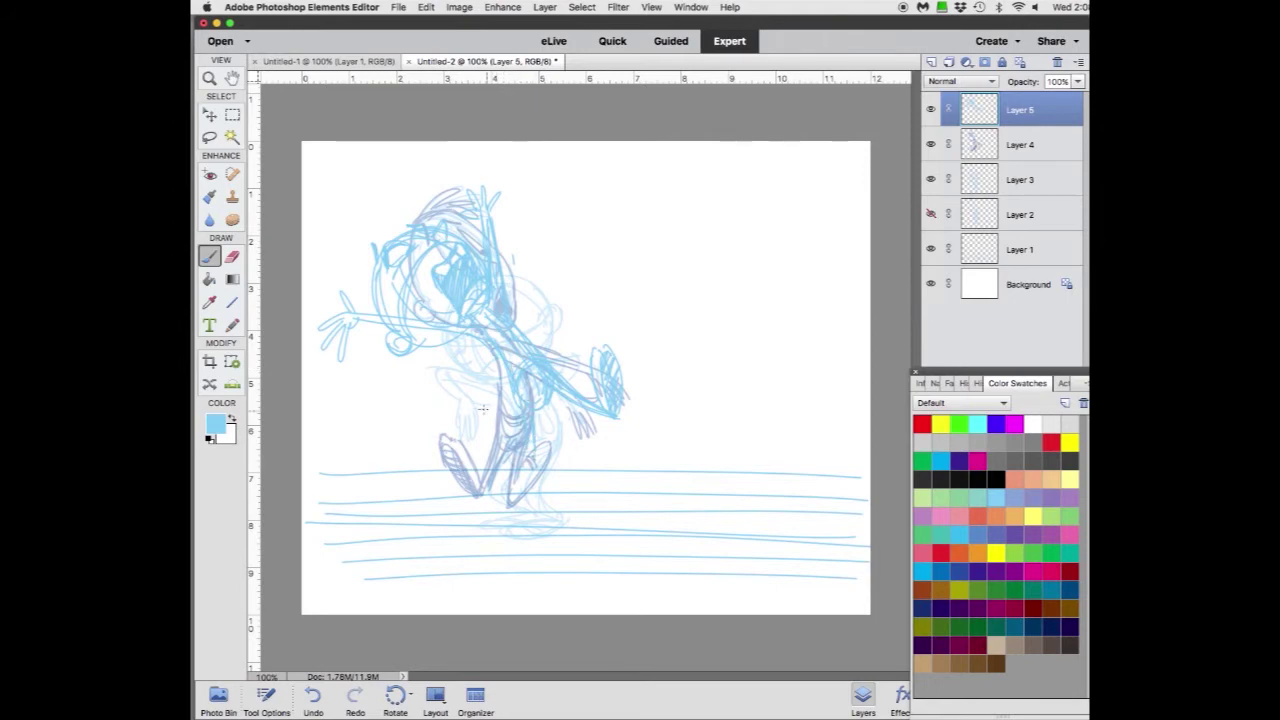
{"action": "left_click_drag", "start_coordinate": [477, 420], "coordinate": [516, 415]}
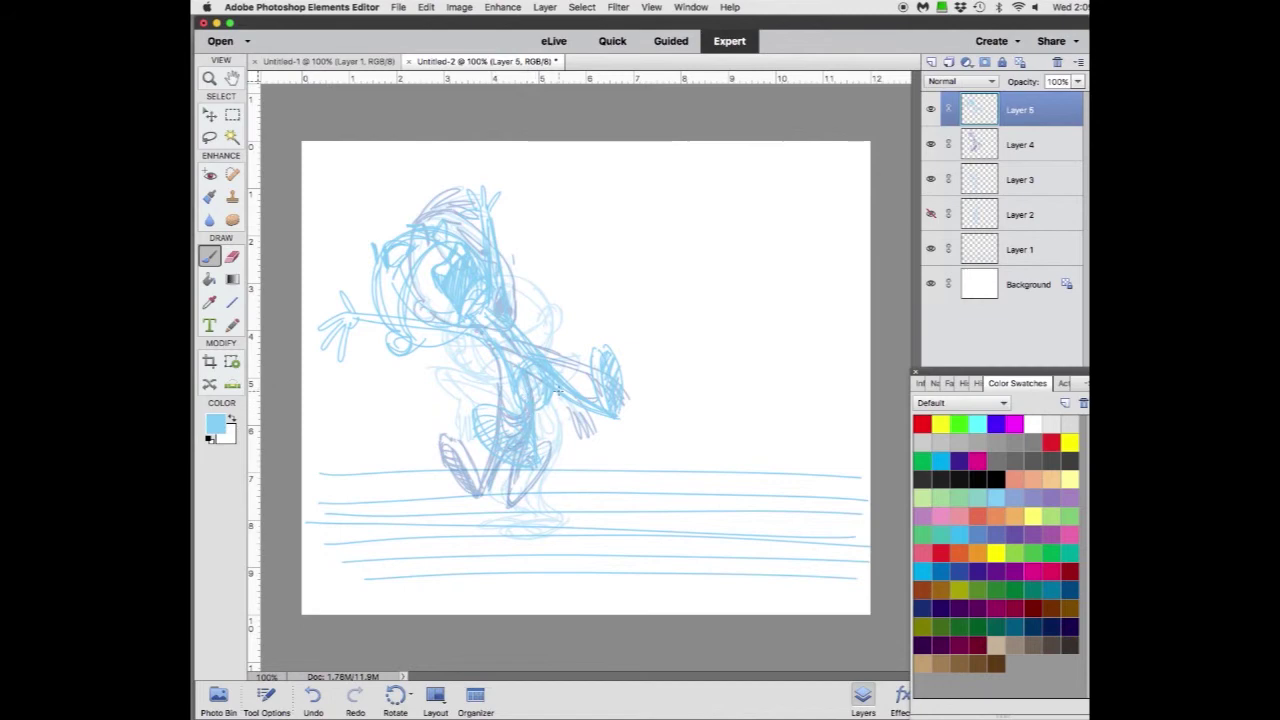
- Choose dark blue and outline the fourth pose's torso, legs and feet, hatching both soles
{"action": "left_click", "coordinate": [959, 571]}
{"action": "mouse_move", "coordinate": [550, 381]}
{"action": "left_mouse_down"}
{"action": "mouse_move", "coordinate": [530, 403]}
{"action": "mouse_move", "coordinate": [533, 452]}
{"action": "mouse_move", "coordinate": [487, 340]}
{"action": "mouse_move", "coordinate": [613, 418]}
{"action": "mouse_move", "coordinate": [612, 354]}
{"action": "mouse_move", "coordinate": [592, 348]}
{"action": "mouse_move", "coordinate": [608, 360]}
{"action": "mouse_move", "coordinate": [613, 410]}
{"action": "left_mouse_up"}
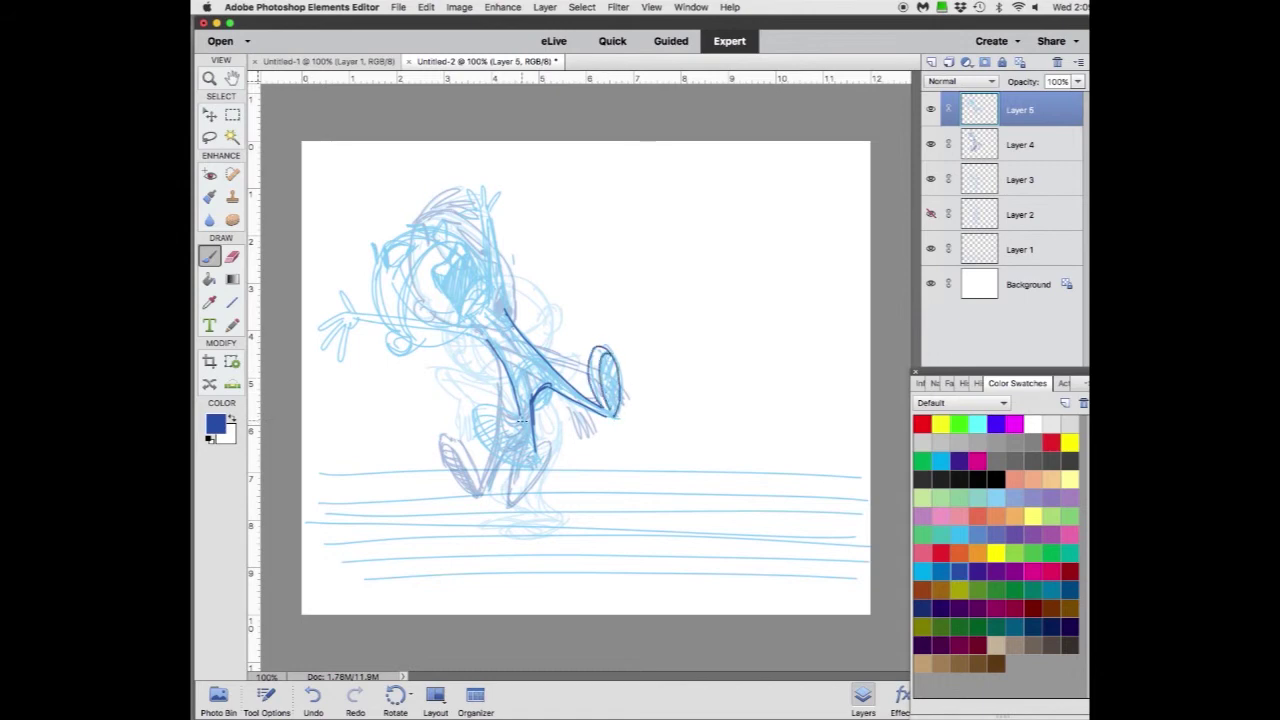
{"action": "mouse_move", "coordinate": [526, 432]}
{"action": "left_mouse_down"}
{"action": "mouse_move", "coordinate": [504, 408]}
{"action": "mouse_move", "coordinate": [466, 420]}
{"action": "mouse_move", "coordinate": [498, 458]}
{"action": "mouse_move", "coordinate": [540, 462]}
{"action": "left_mouse_up"}
{"action": "mouse_move", "coordinate": [472, 418]}
{"action": "left_mouse_down"}
{"action": "mouse_move", "coordinate": [536, 465]}
{"action": "mouse_move", "coordinate": [533, 450]}
{"action": "mouse_move", "coordinate": [484, 432]}
{"action": "mouse_move", "coordinate": [540, 462]}
{"action": "left_mouse_up"}
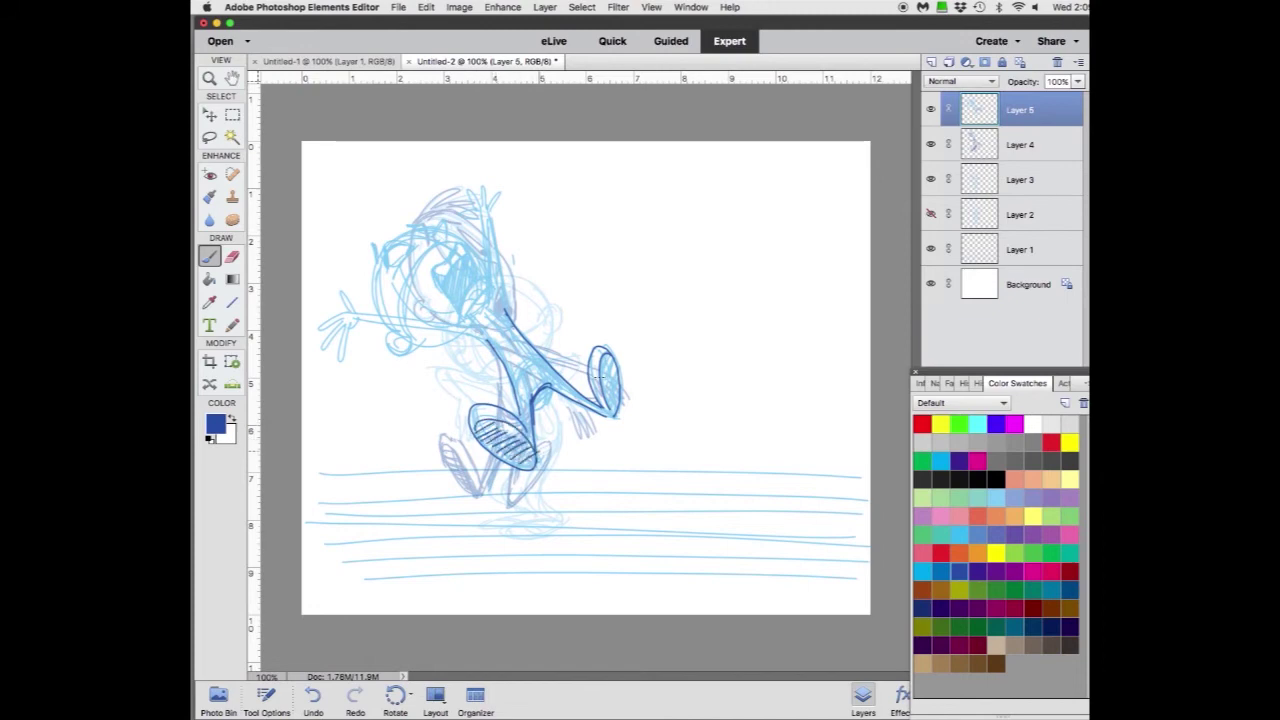
{"action": "mouse_move", "coordinate": [608, 360]}
{"action": "left_mouse_down"}
{"action": "mouse_move", "coordinate": [620, 384]}
{"action": "mouse_move", "coordinate": [611, 411]}
{"action": "left_mouse_up"}
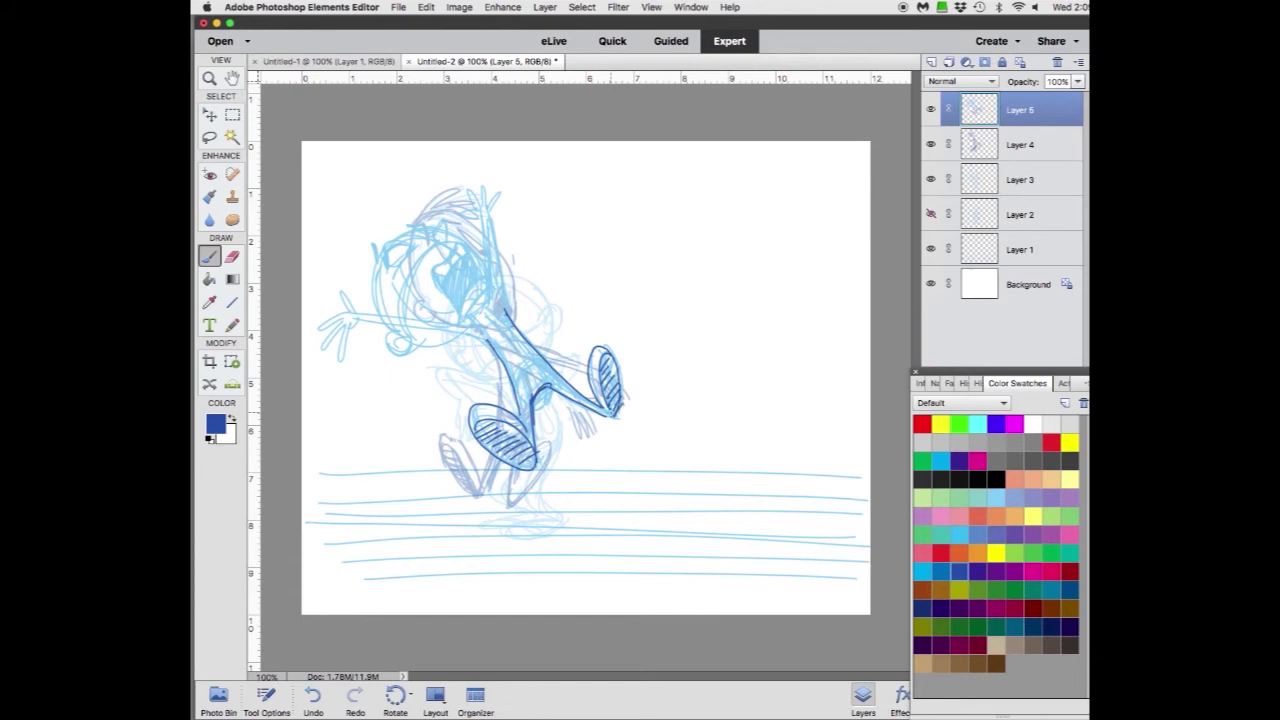
{"action": "mouse_move", "coordinate": [484, 314]}
{"action": "left_mouse_down"}
{"action": "mouse_move", "coordinate": [573, 405]}
{"action": "mouse_move", "coordinate": [534, 447]}
{"action": "left_mouse_up"}
{"action": "left_click_drag", "start_coordinate": [514, 405], "coordinate": [520, 427]}
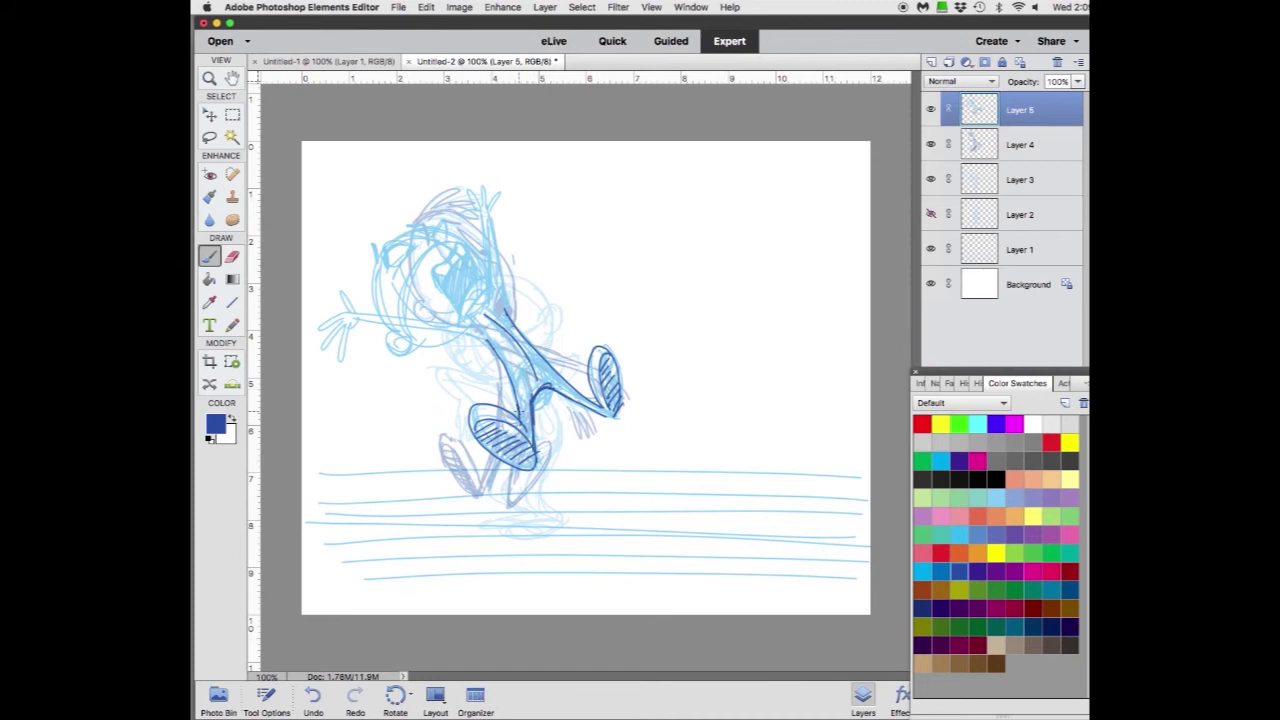